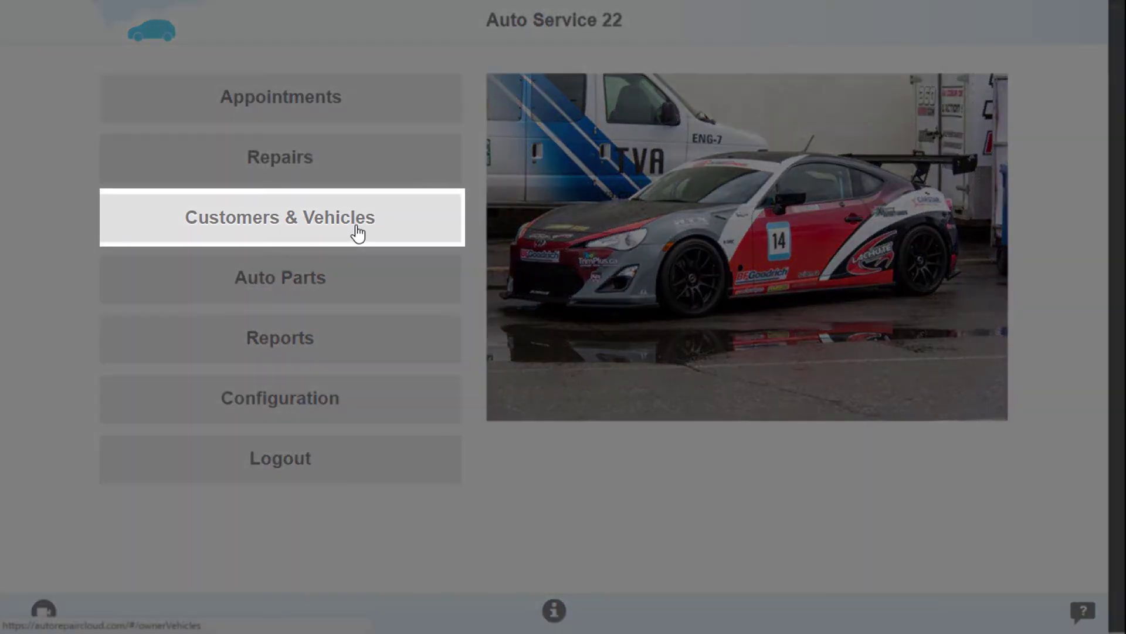
pyautogui.click(358, 233)
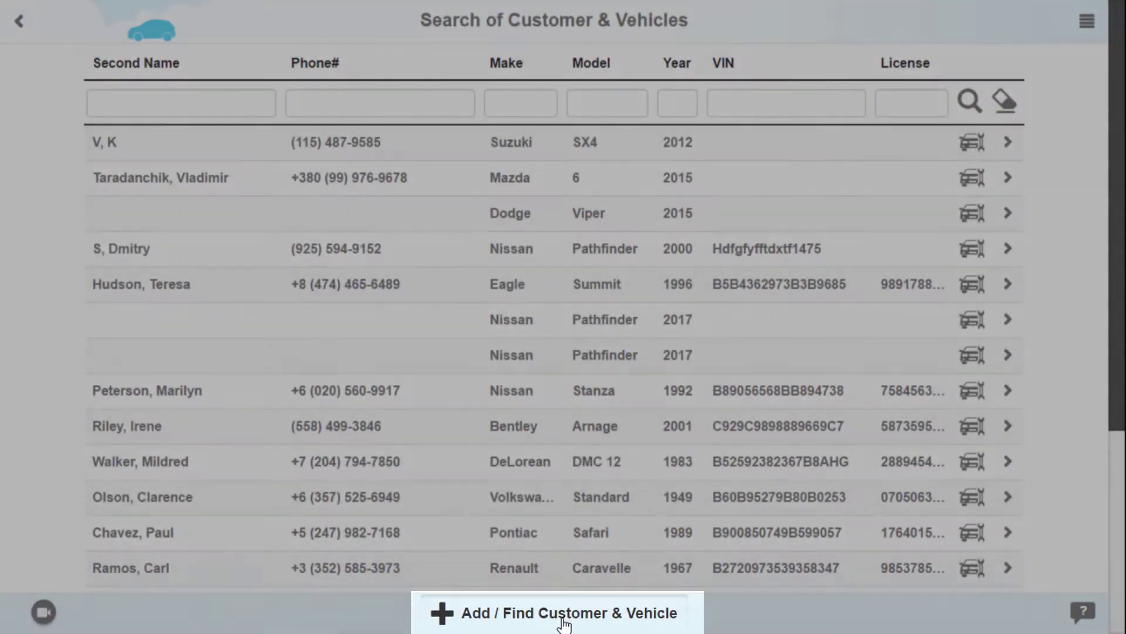
pyautogui.click(564, 623)
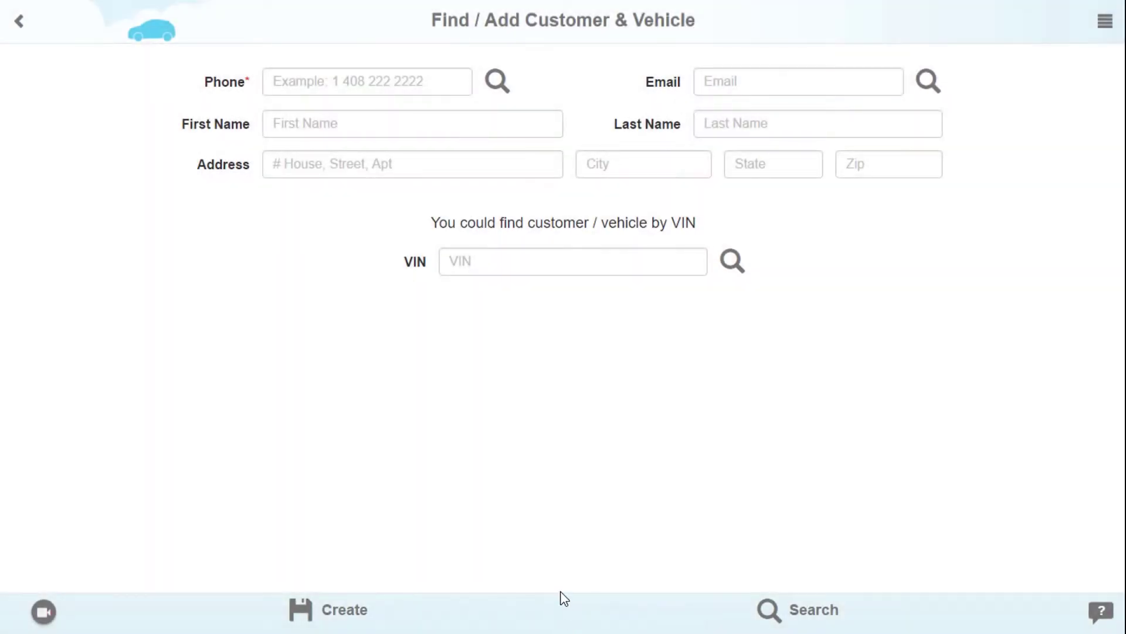
pyautogui.click(372, 87)
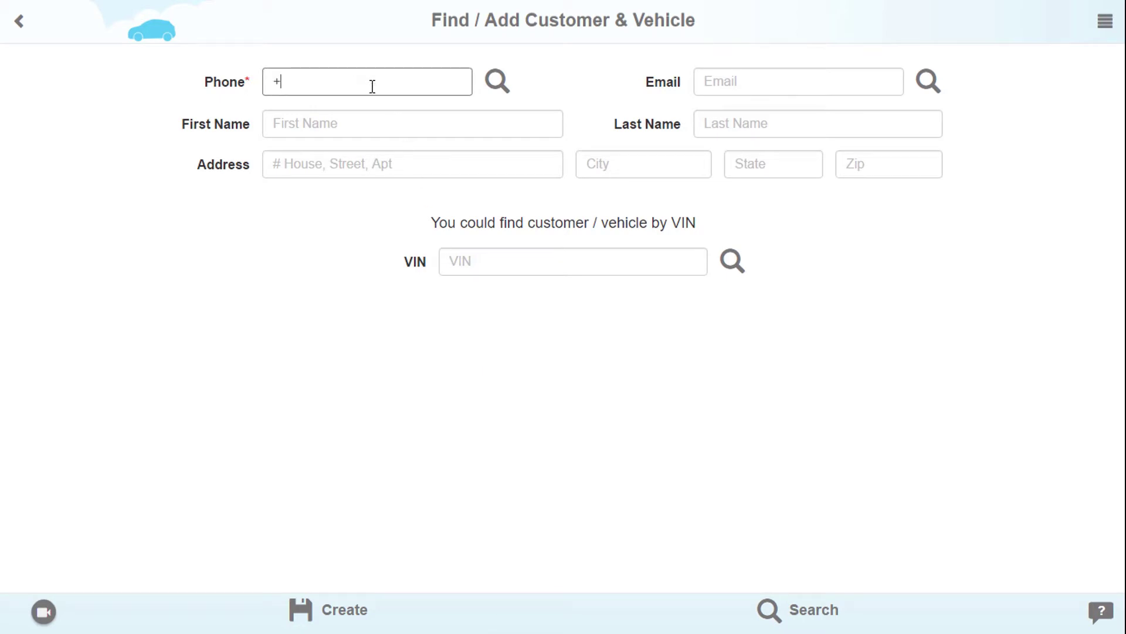
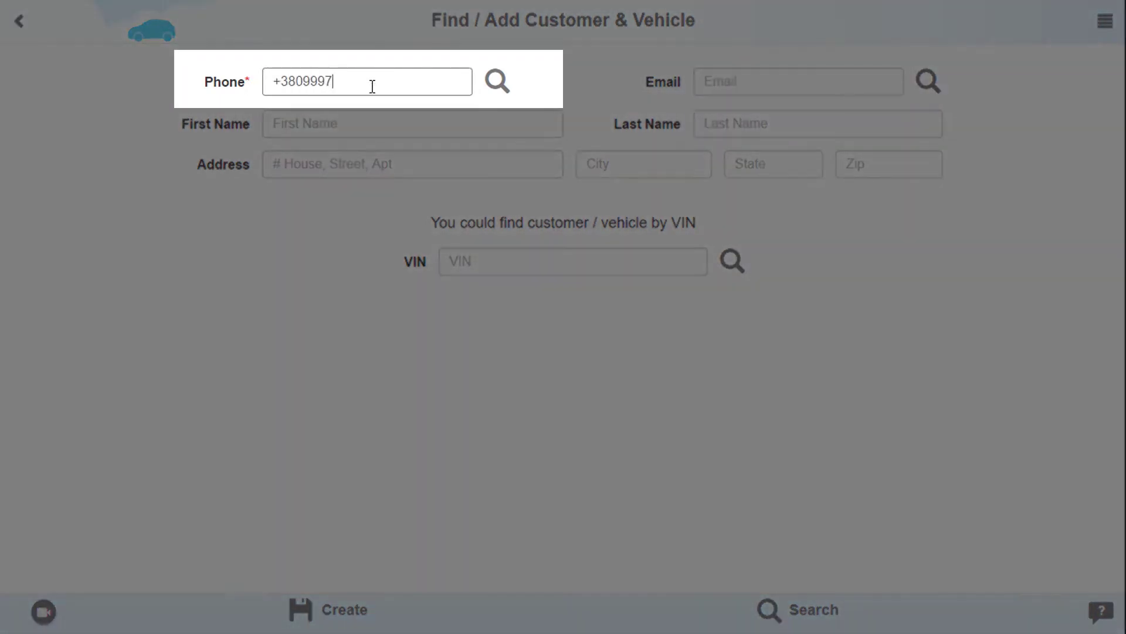
pyautogui.click(497, 82)
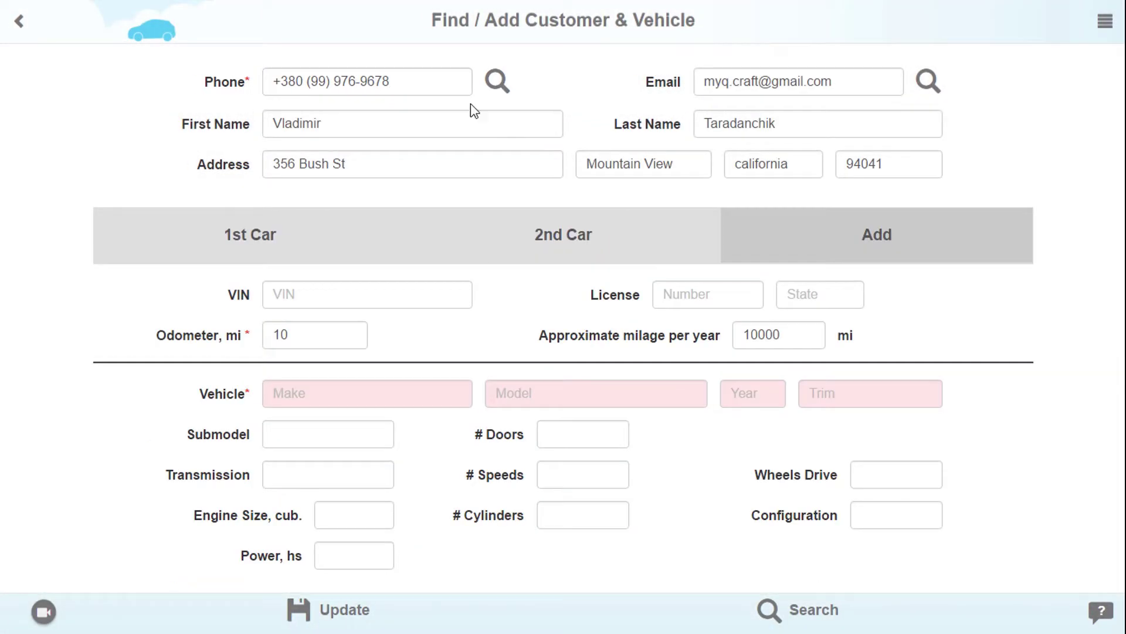
pyautogui.click(297, 243)
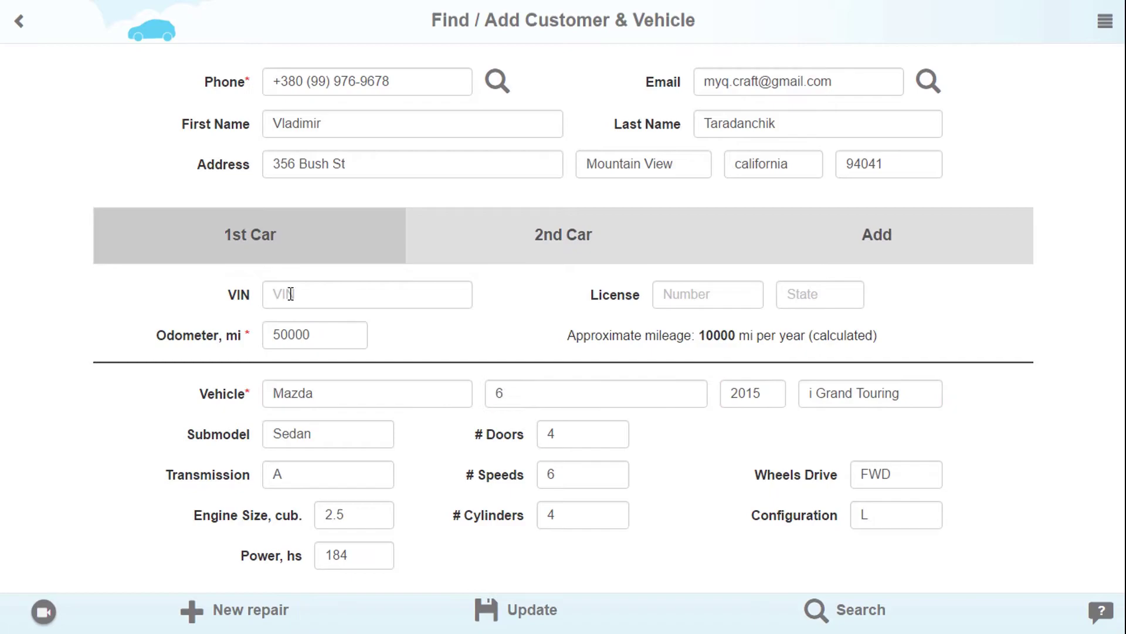
pyautogui.click(245, 616)
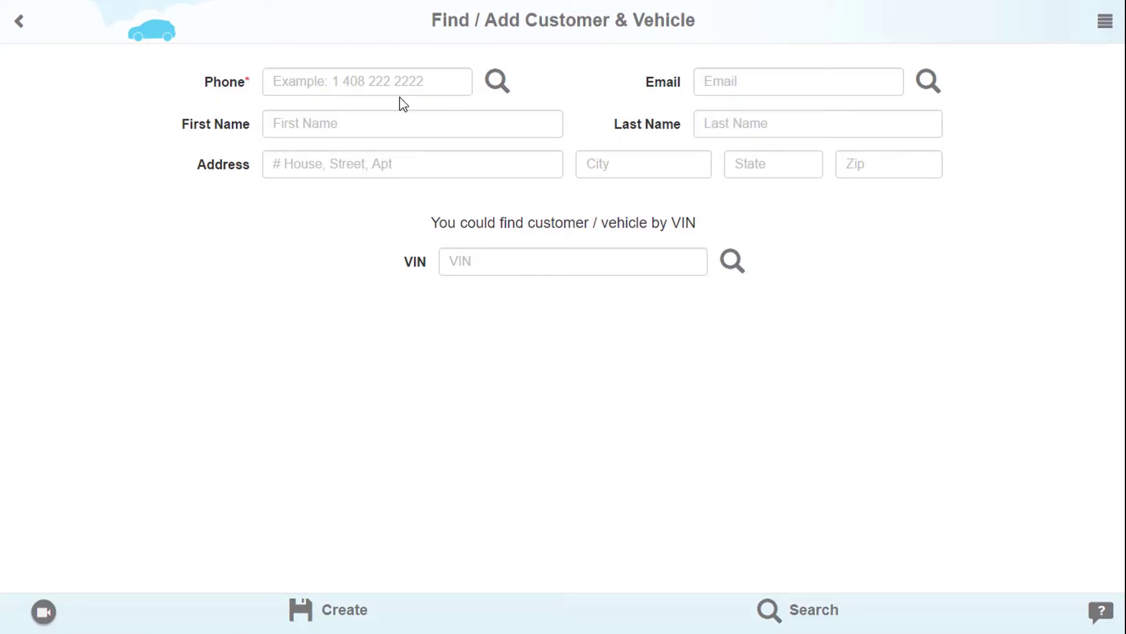
pyautogui.click(400, 87)
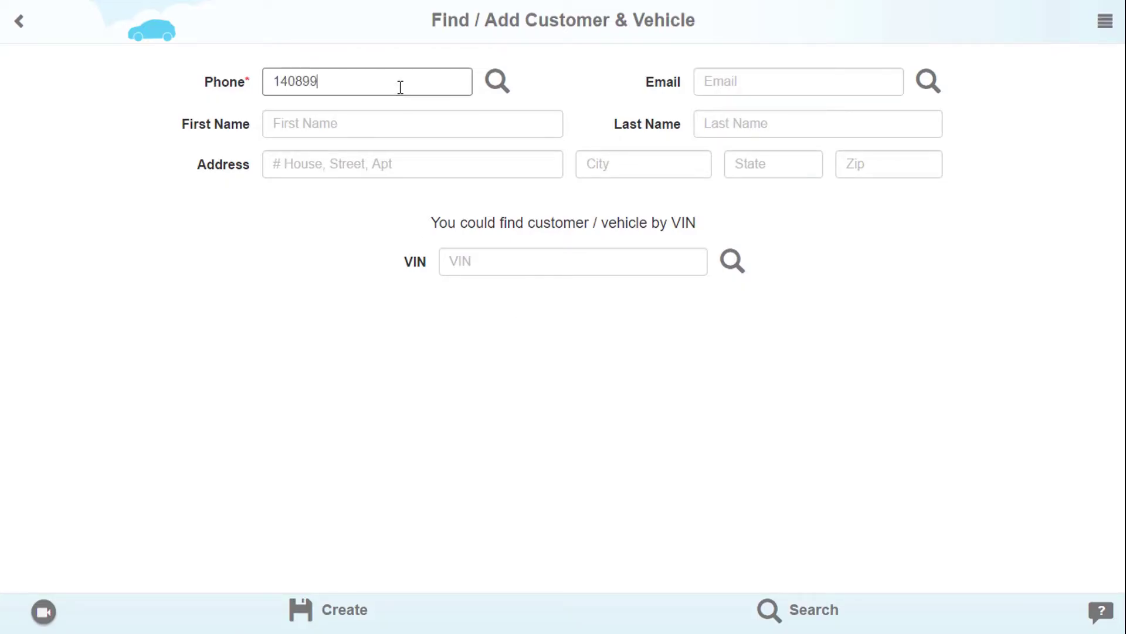
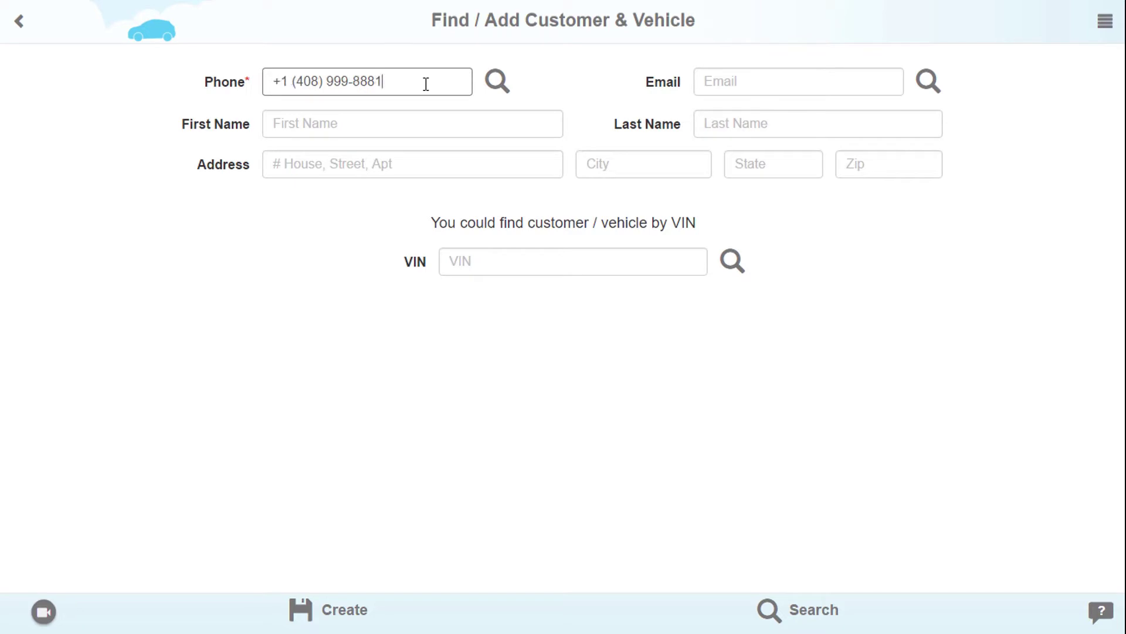
pyautogui.click(720, 81)
pyautogui.write('user.test')
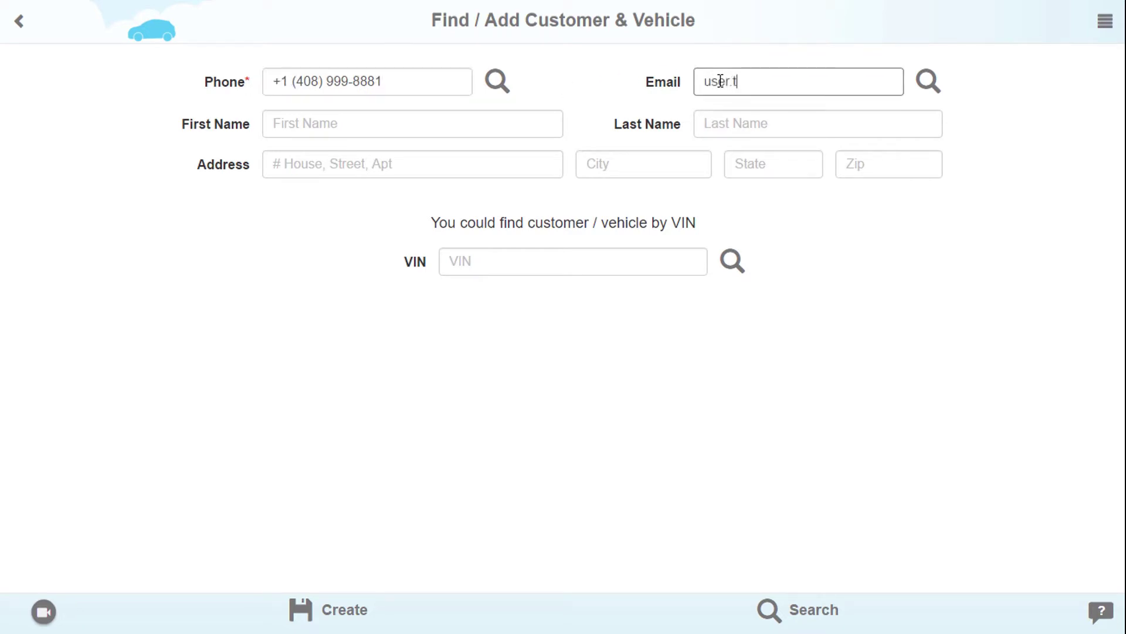
pyautogui.write('@email.com')
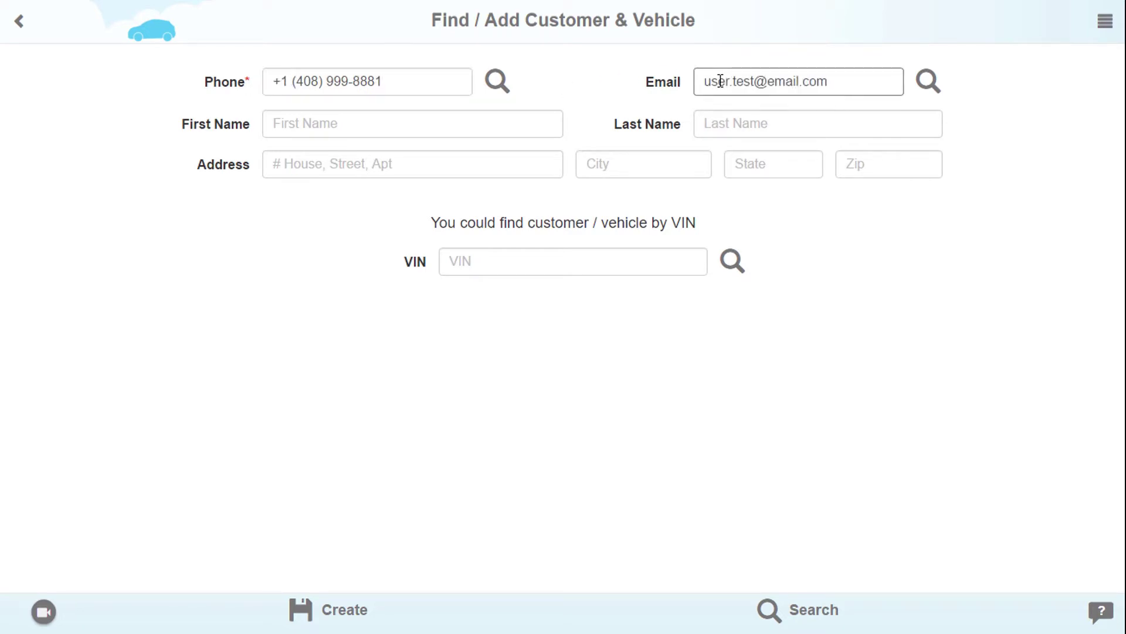
pyautogui.click(463, 125)
pyautogui.write('John')
pyautogui.press('Tab')
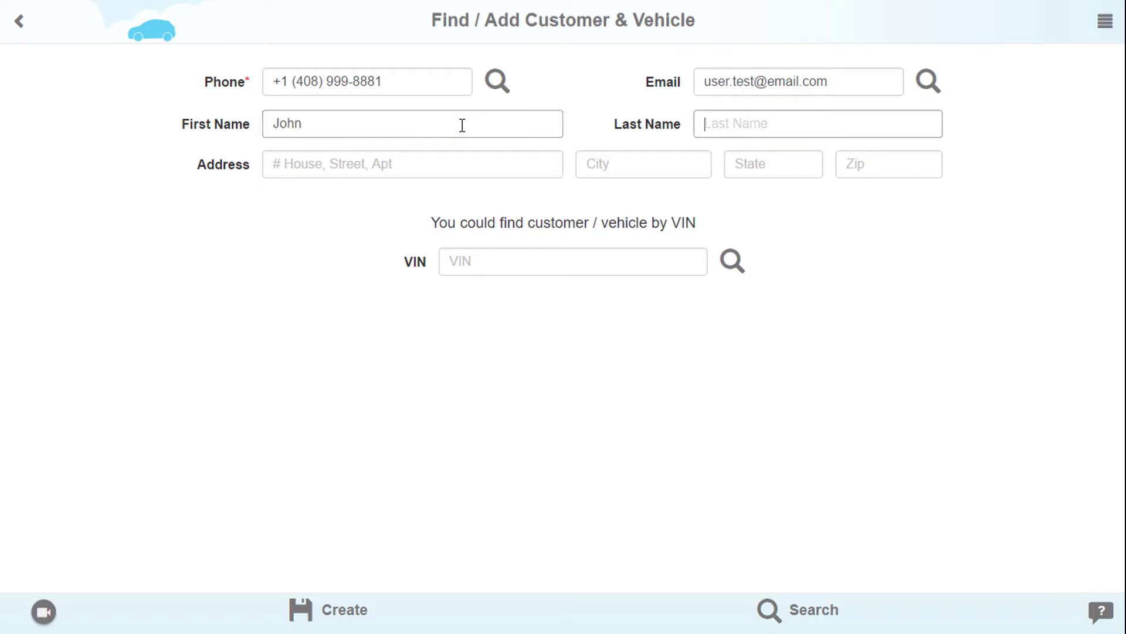
pyautogui.write('Doe')
pyautogui.click(359, 610)
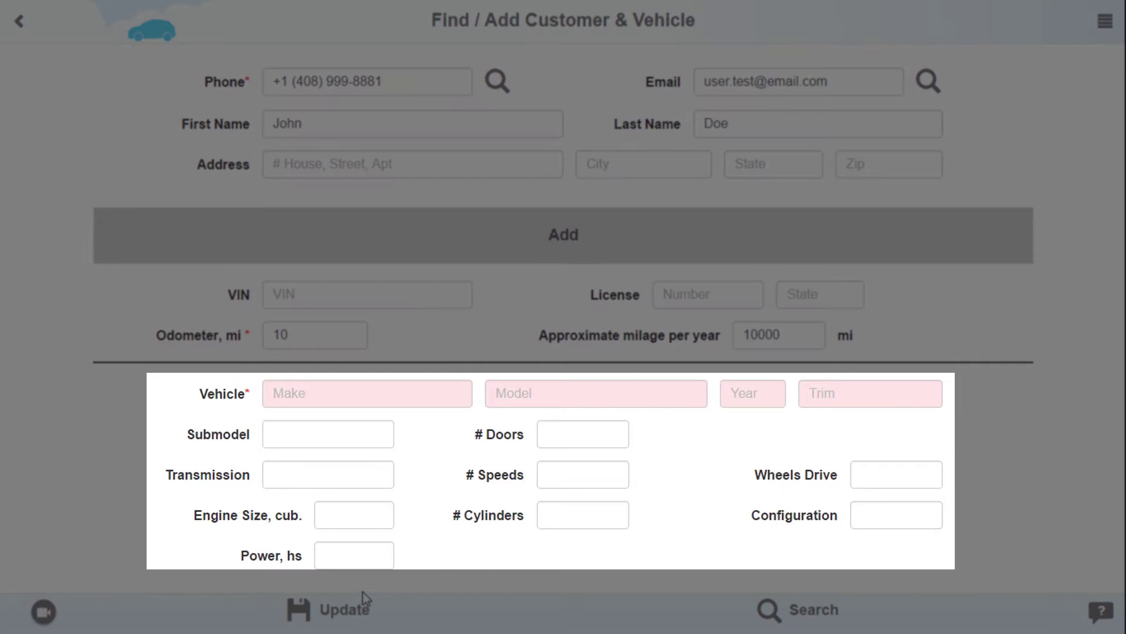
# - Enter the vehicle as make Audi, model A5, year 2015
pyautogui.click(331, 401)
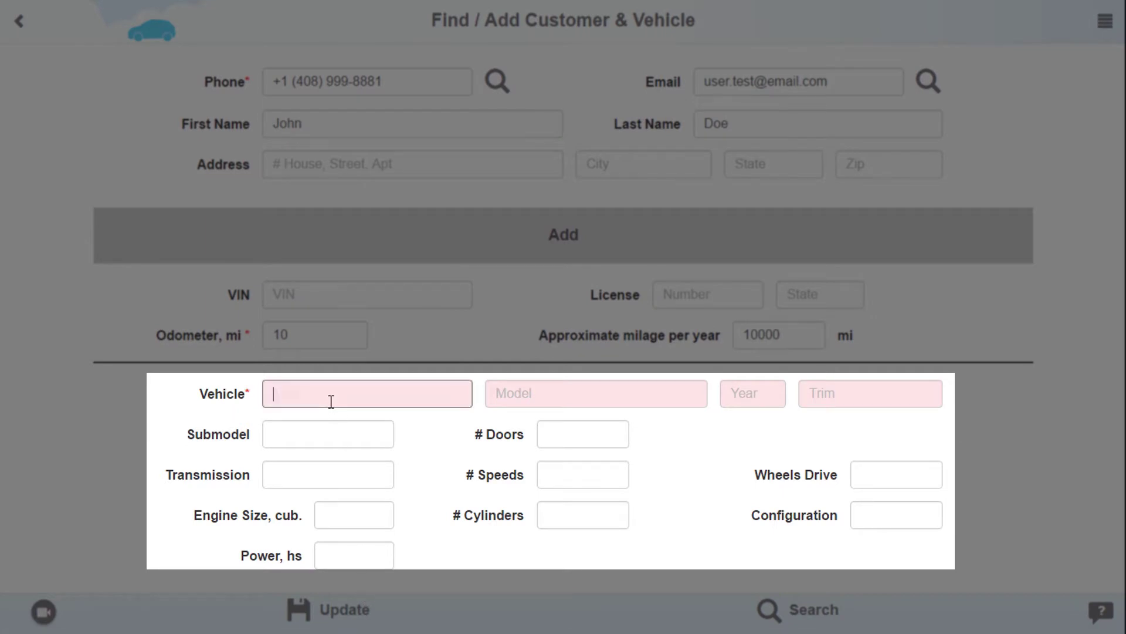
pyautogui.write('Auddi')
pyautogui.press('BackSpace')
pyautogui.press('BackSpace')
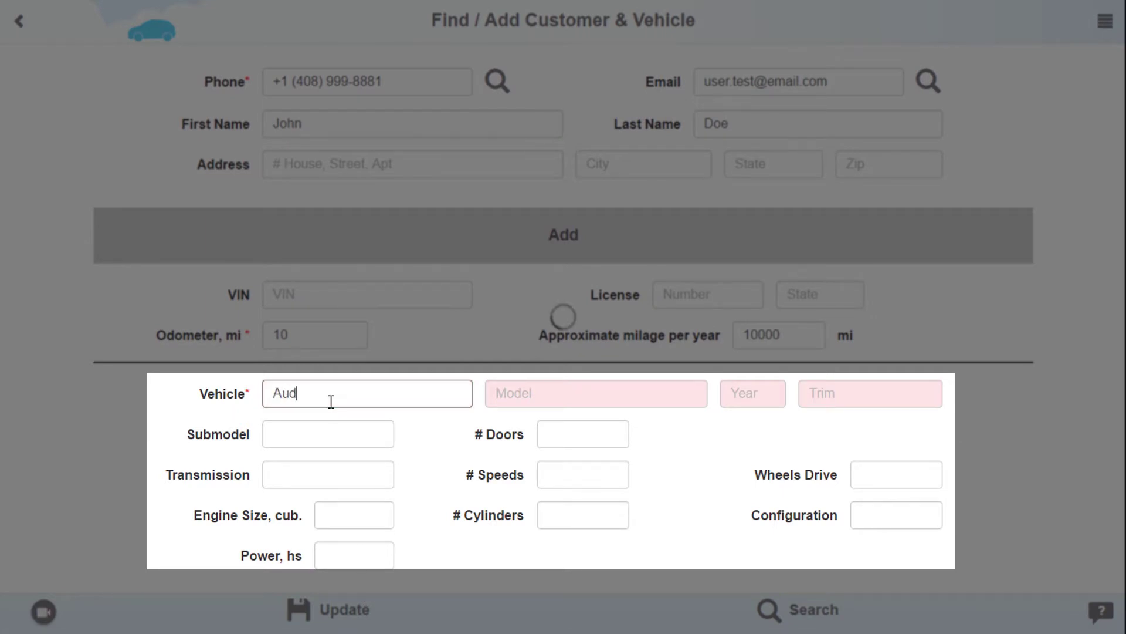
pyautogui.write('i')
pyautogui.click(322, 430)
pyautogui.click(503, 390)
pyautogui.write('a')
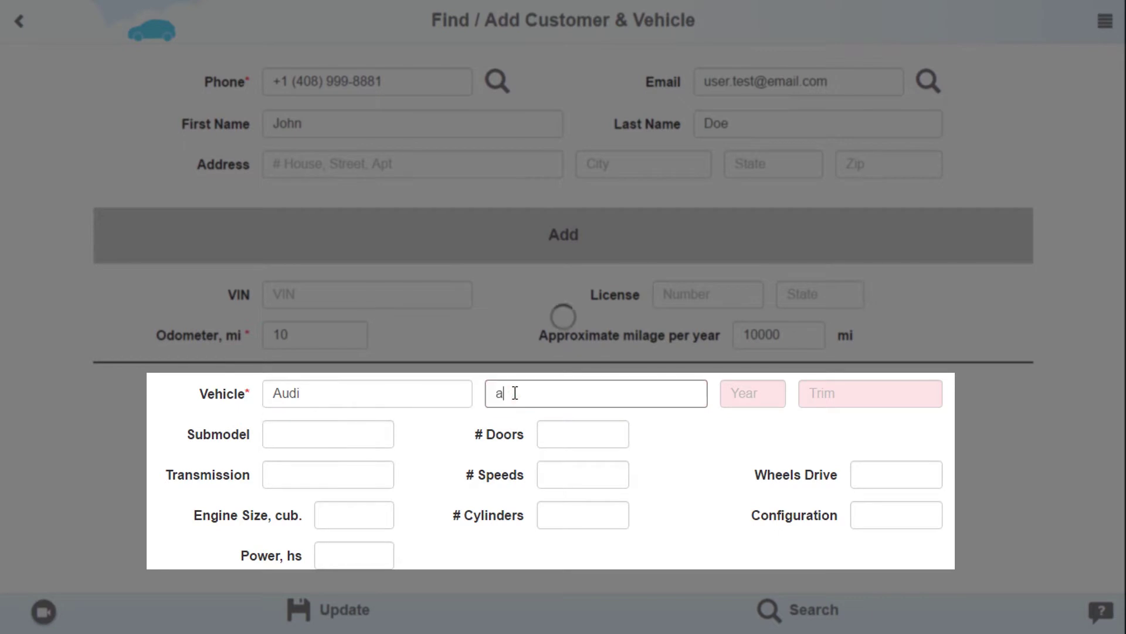
pyautogui.write('5')
pyautogui.click(516, 424)
pyautogui.click(740, 395)
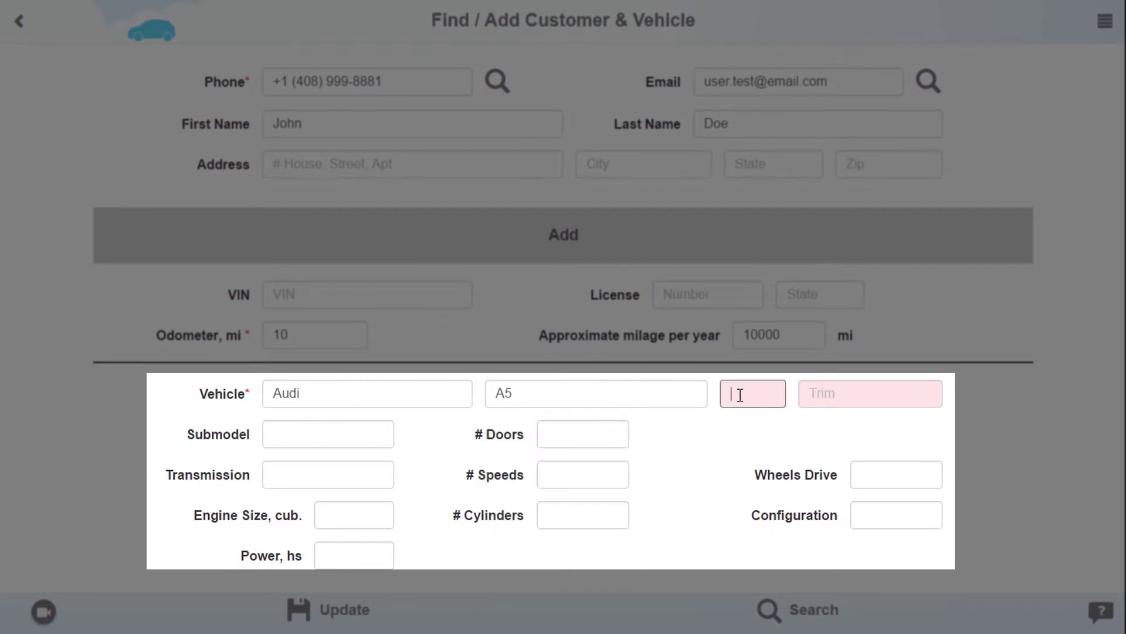
pyautogui.write('2015')
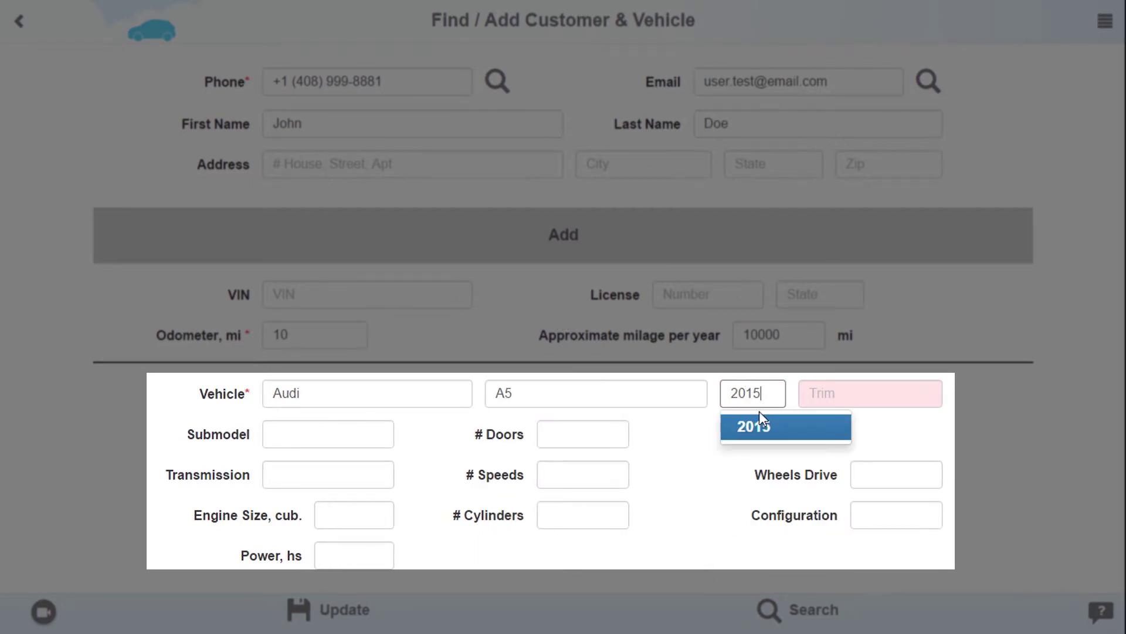
pyautogui.click(758, 422)
# - Choose the 2.0T Premium quattro trim with the Convertible body variant
pyautogui.click(844, 387)
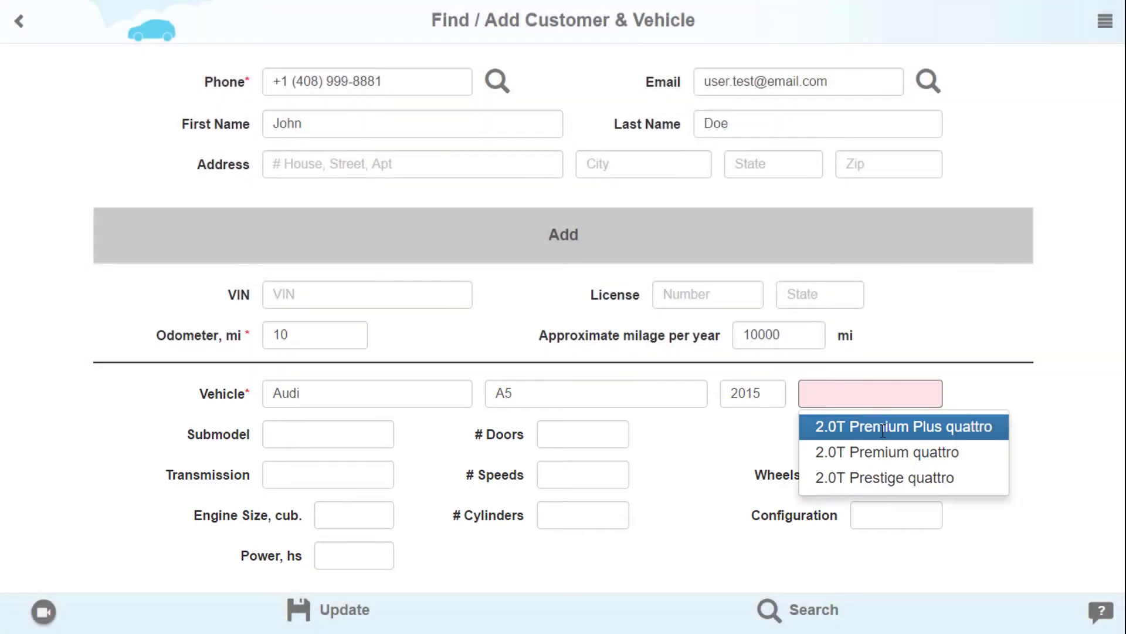
pyautogui.click(882, 453)
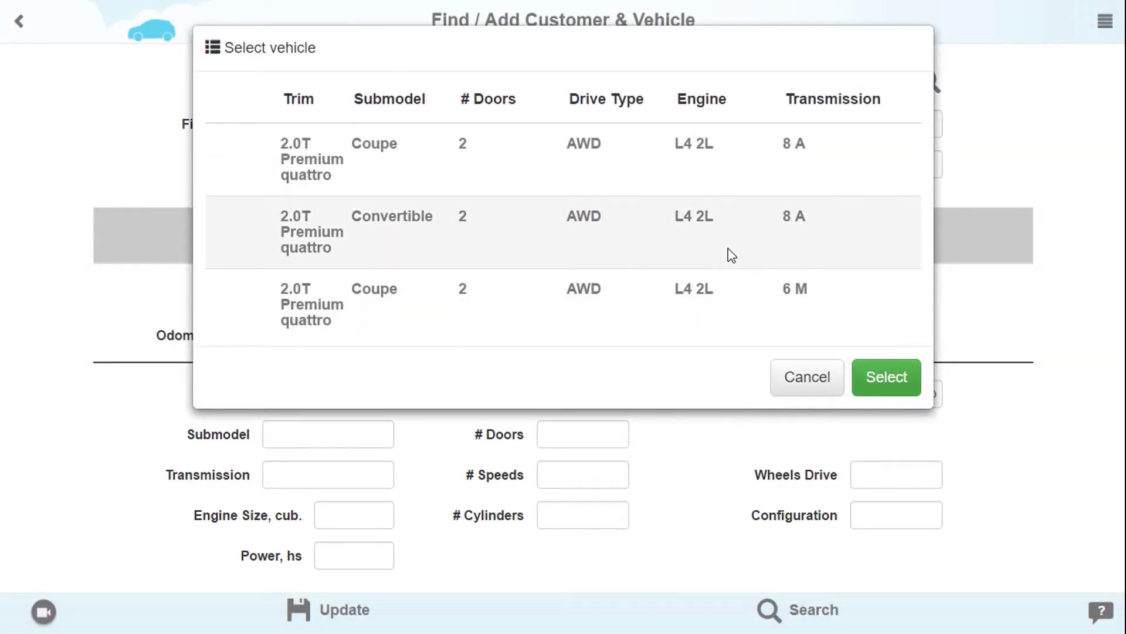
pyautogui.click(732, 255)
pyautogui.click(887, 379)
pyautogui.write('10')
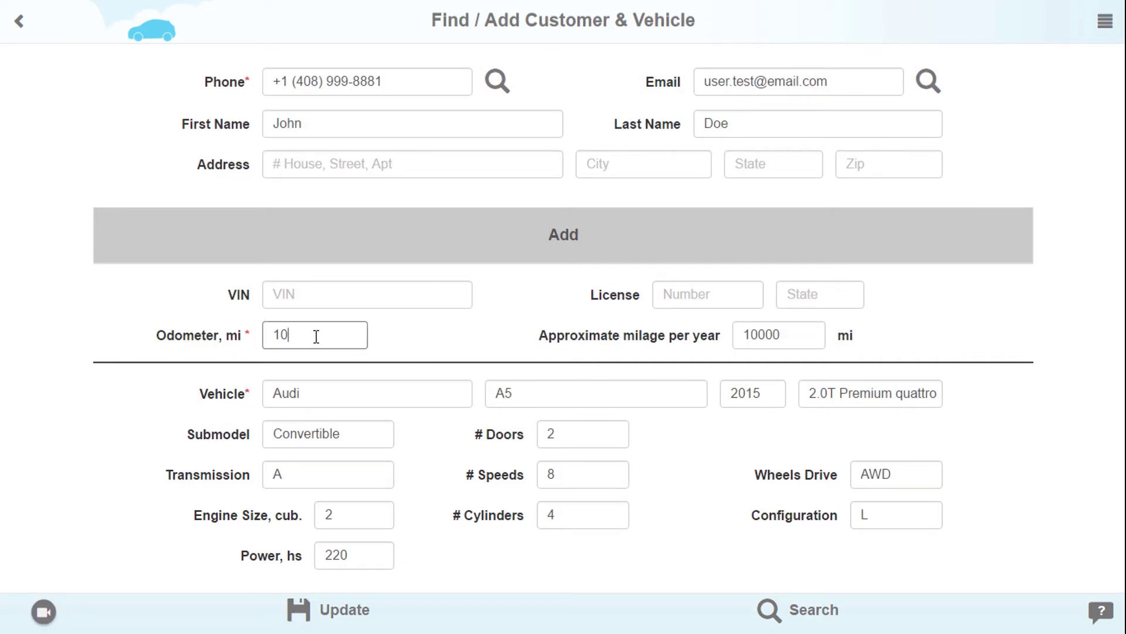
# - Save the odometer as 30000 and yearly mileage as 15000, then start a new Audi repair
pyautogui.moveTo(313, 335); pyautogui.dragTo(275, 336)
pyautogui.write('30000')
pyautogui.moveTo(800, 334); pyautogui.dragTo(725, 335)
pyautogui.write('1')
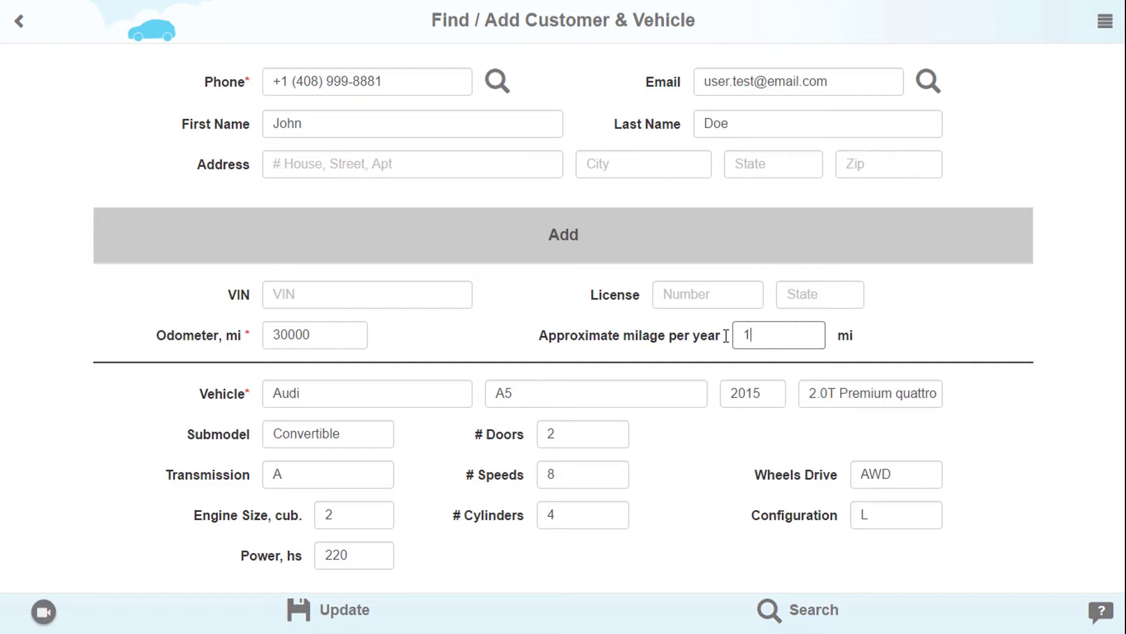
pyautogui.write('5000')
pyautogui.click(343, 617)
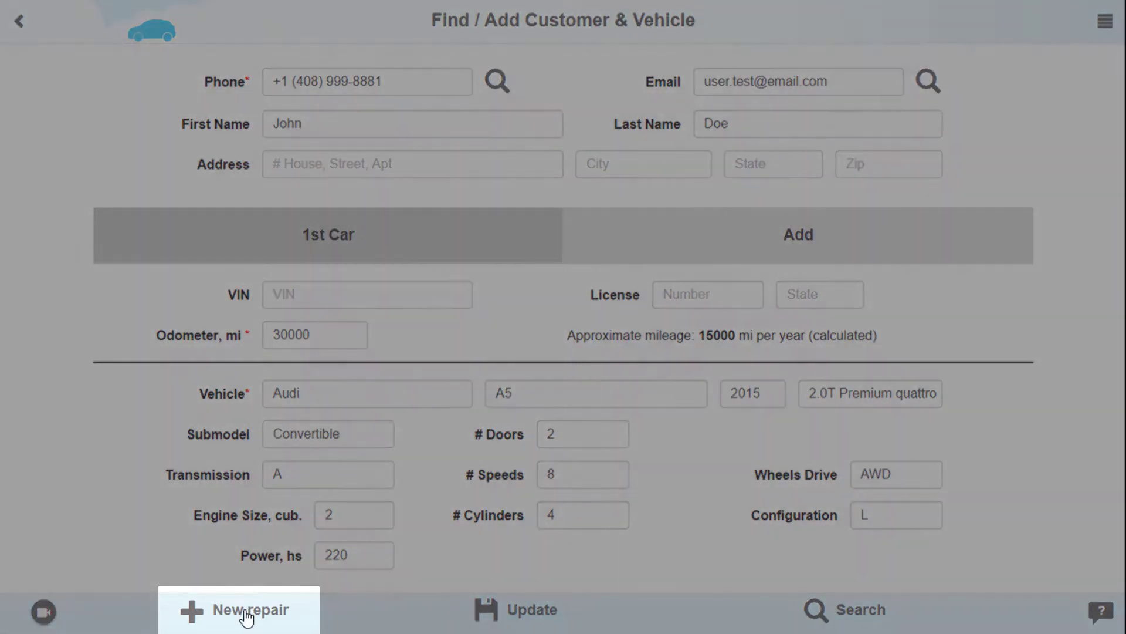
pyautogui.click(247, 617)
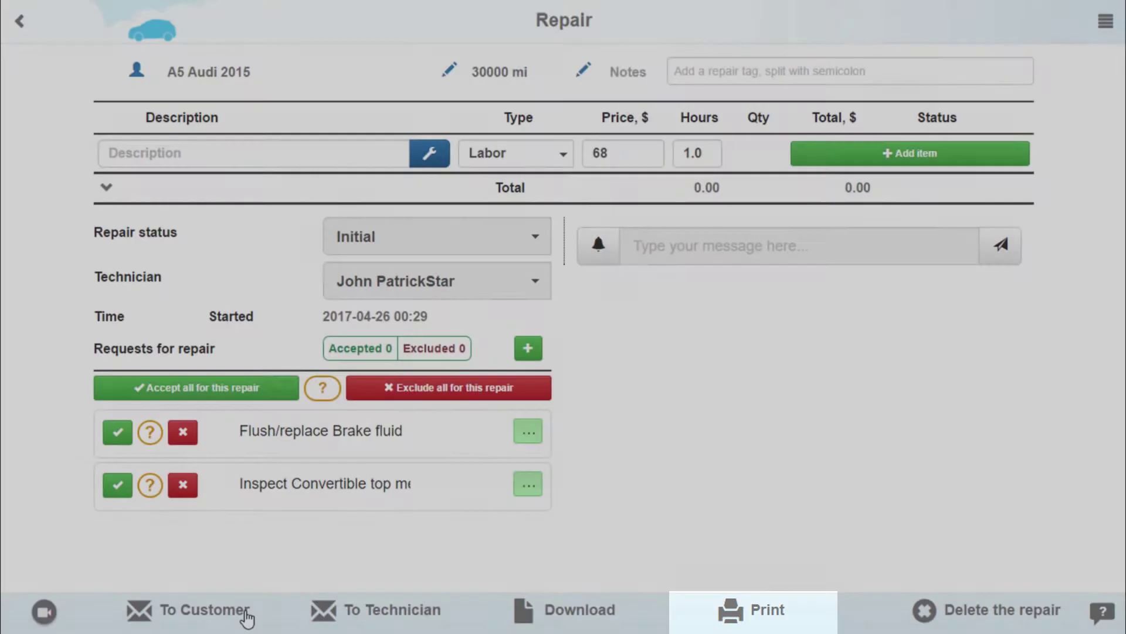
# - Filter Vehicles in Shop by make Mazda, then clear that filter
pyautogui.scroll(-1, 1083, 305)
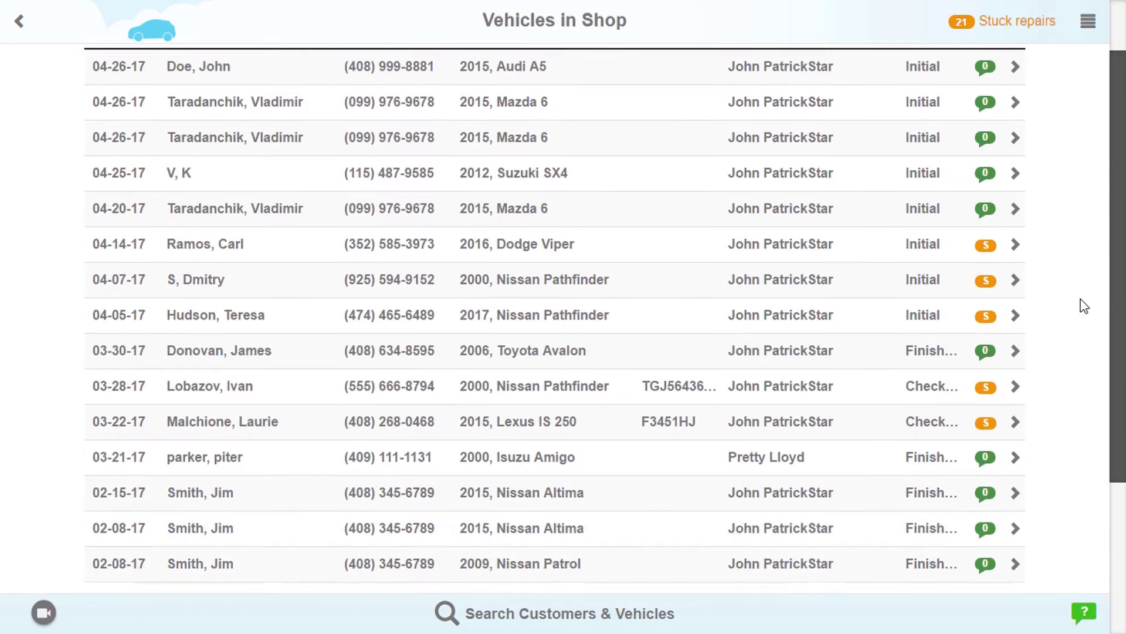
pyautogui.scroll(-2, 1084, 306)
pyautogui.scroll(-2, 1084, 306)
pyautogui.scroll(2, 1084, 305)
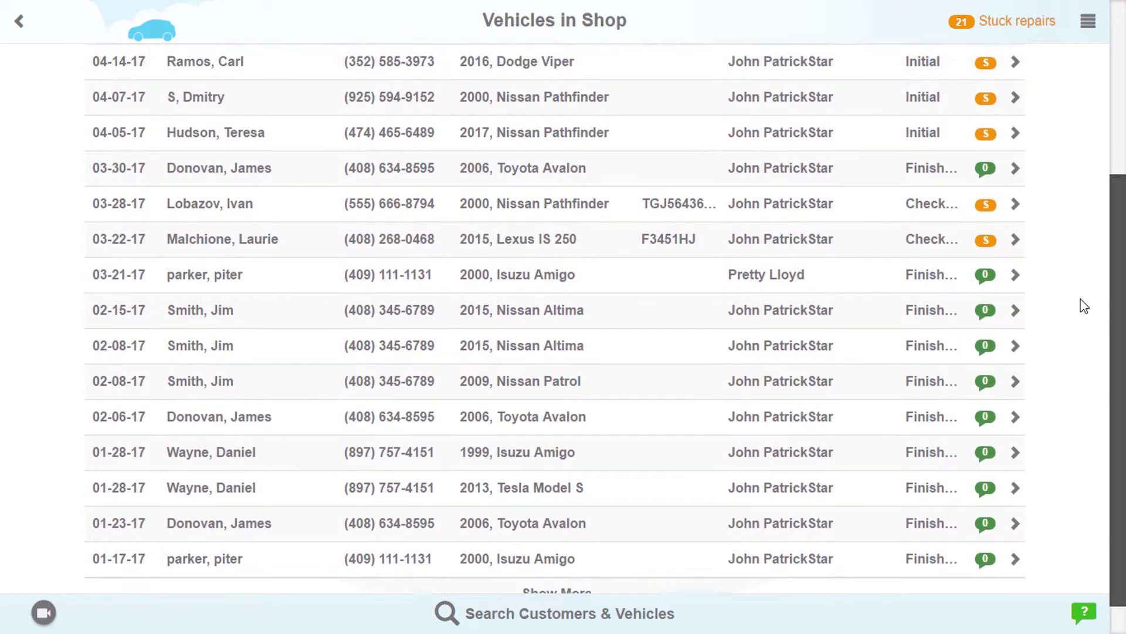
pyautogui.scroll(3, 1084, 306)
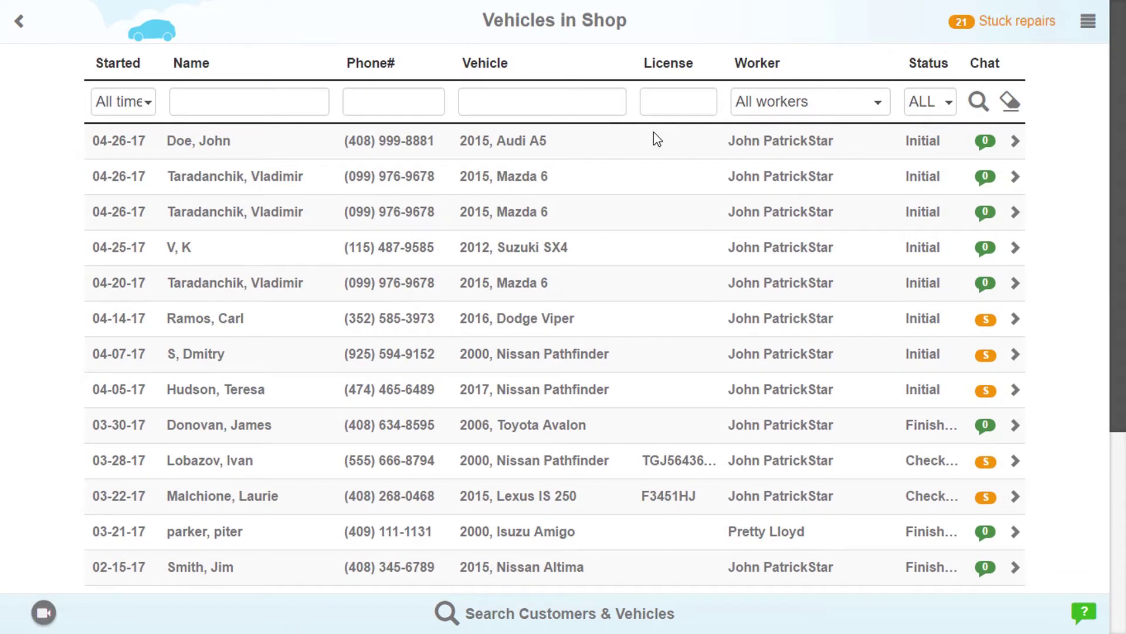
pyautogui.click(553, 109)
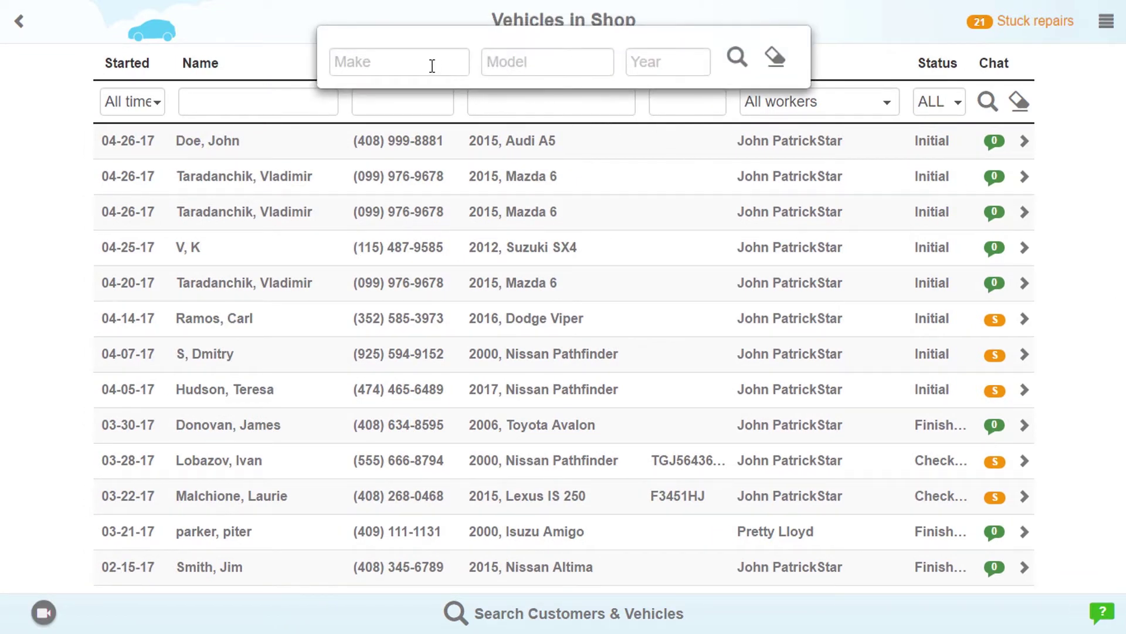
pyautogui.click(432, 66)
pyautogui.write('mazda')
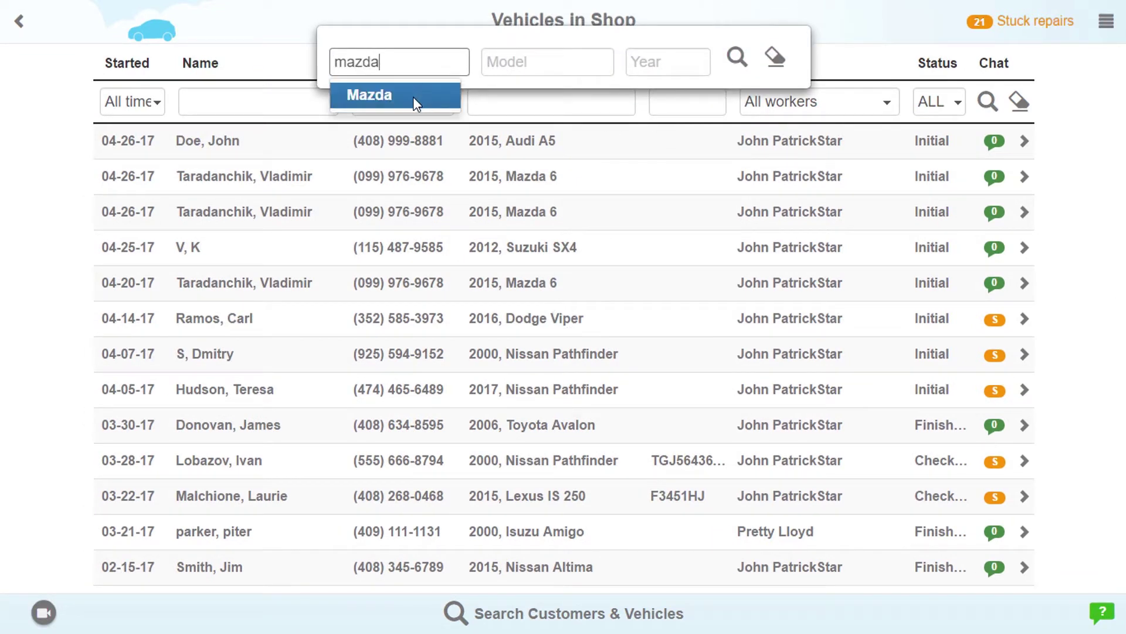
pyautogui.click(413, 94)
pyautogui.click(737, 59)
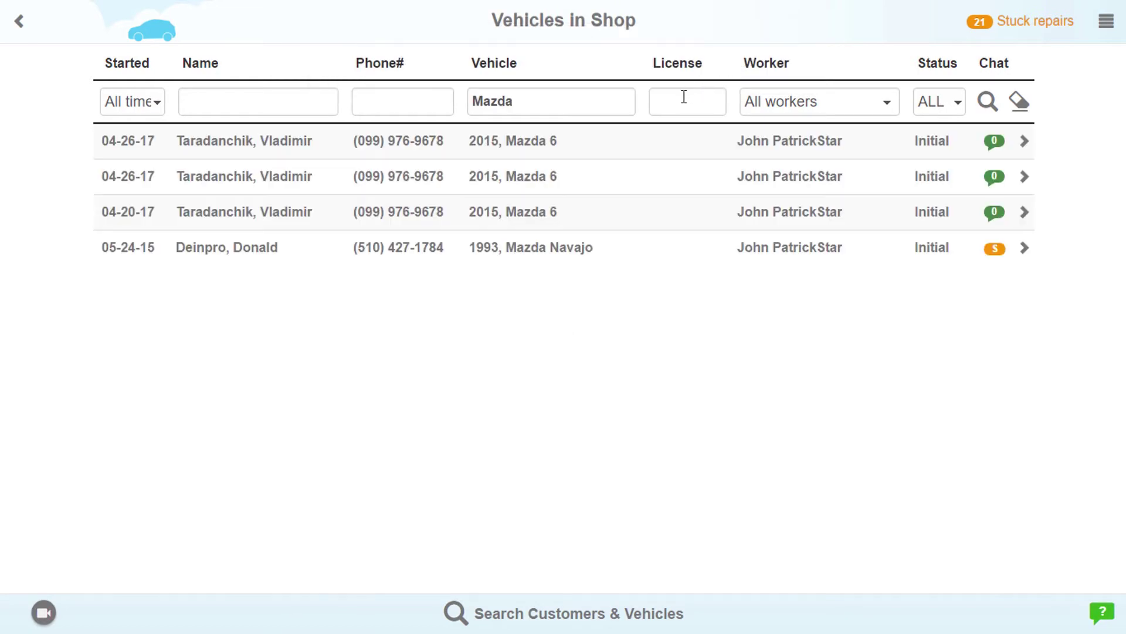
pyautogui.click(1020, 101)
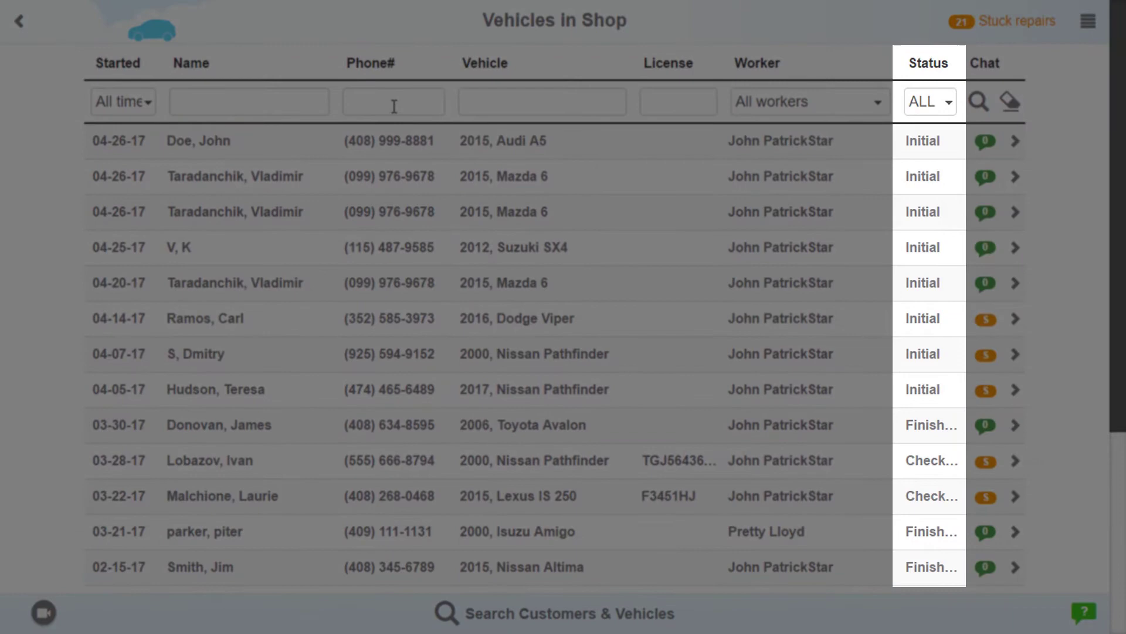
# - Filter the list by the new customer's phone number
pyautogui.click(386, 104)
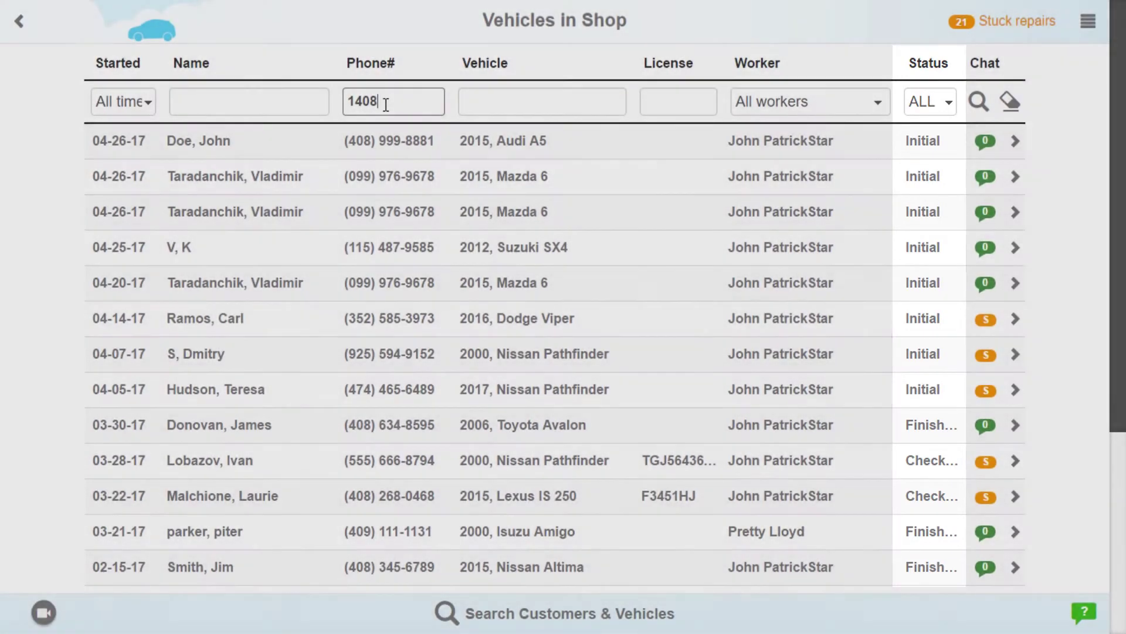
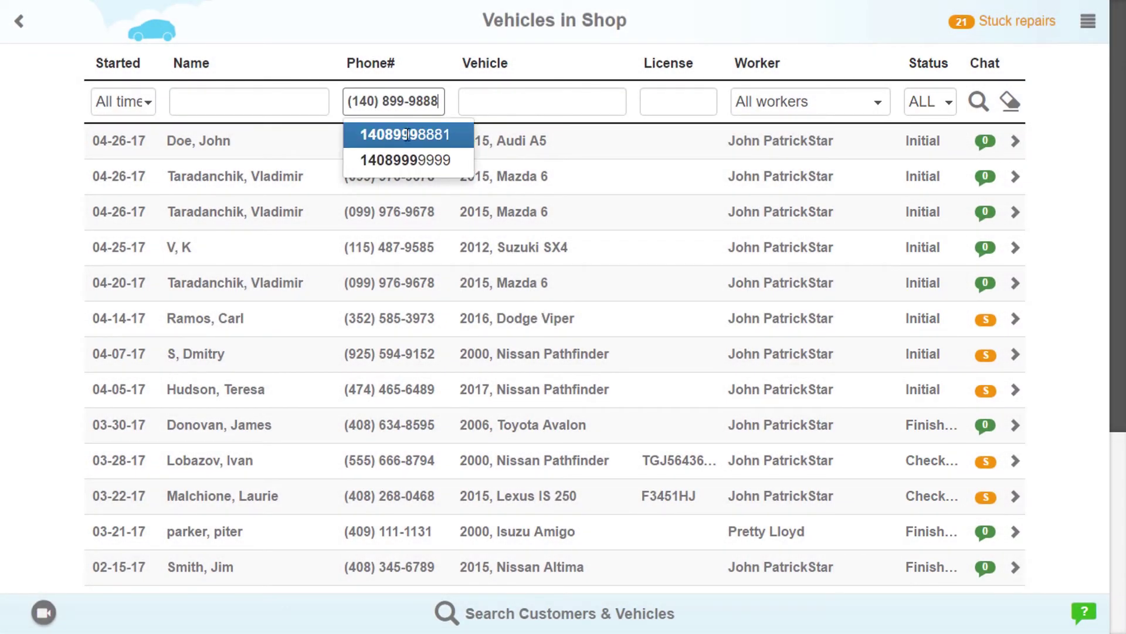
pyautogui.click(407, 136)
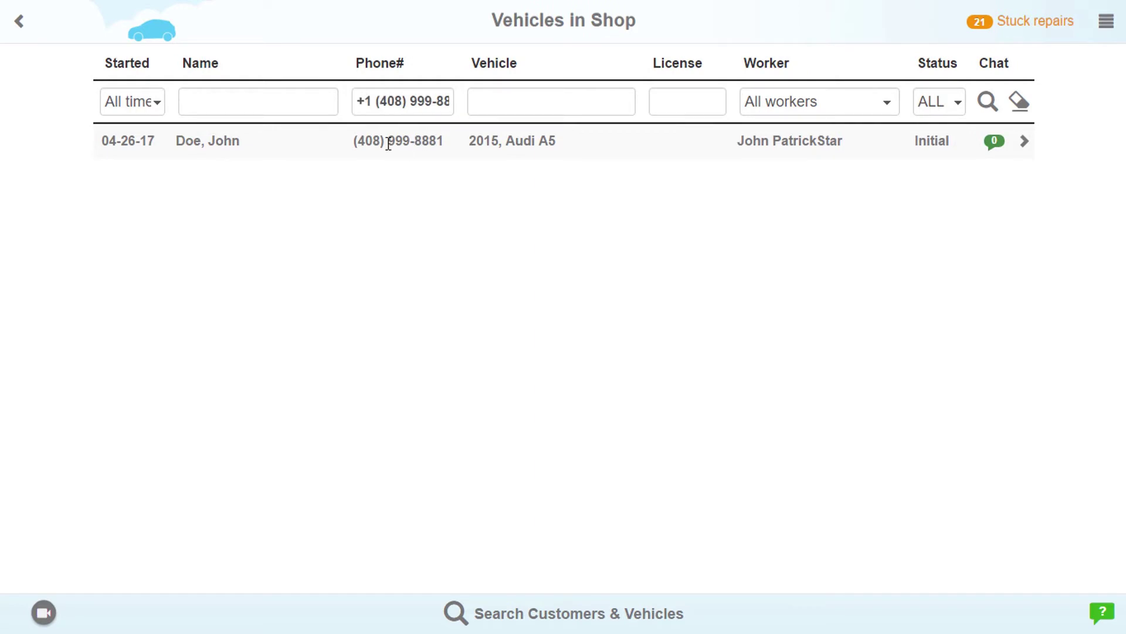
# - Open the 2015 Audi A5 repair and add a Labor Diagnostics item from the Full inspection template
pyautogui.click(235, 141)
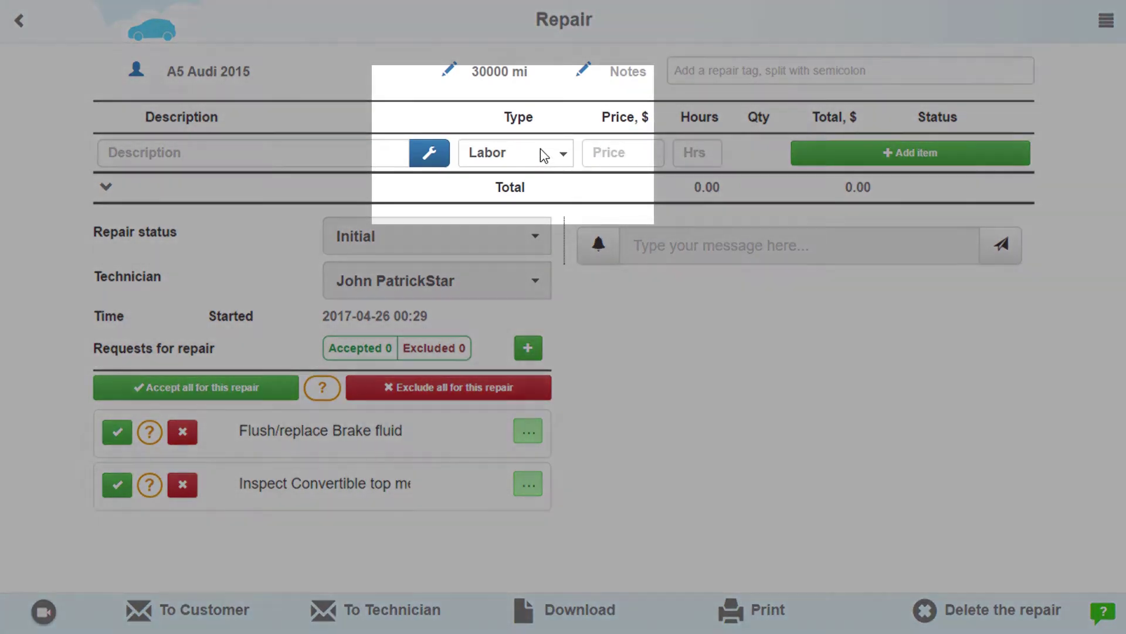
pyautogui.click(543, 154)
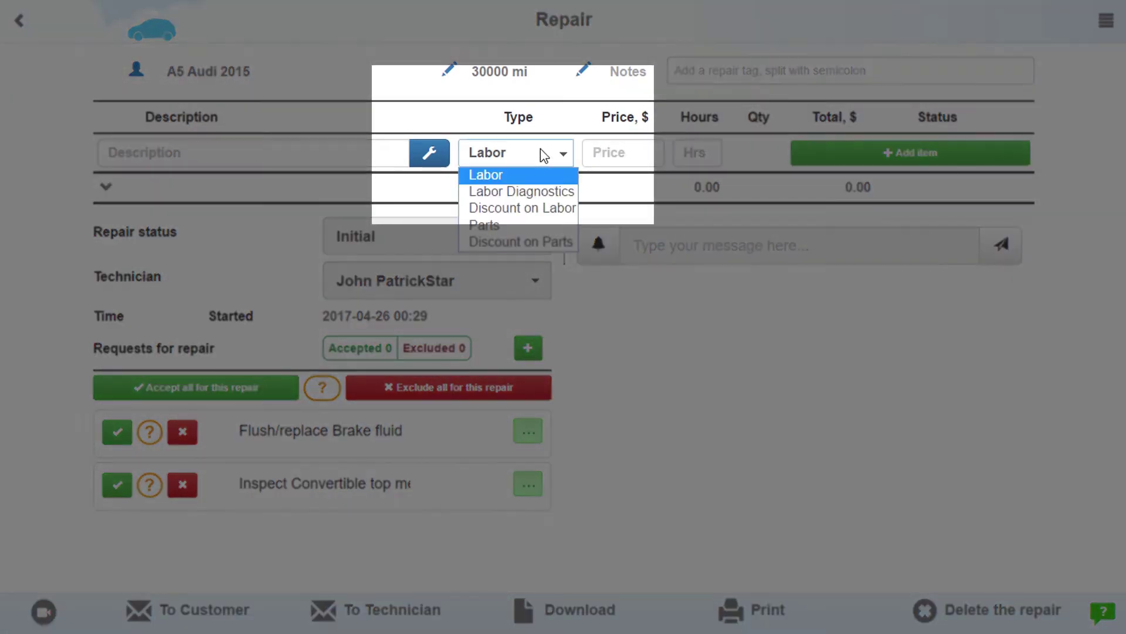
pyautogui.click(547, 192)
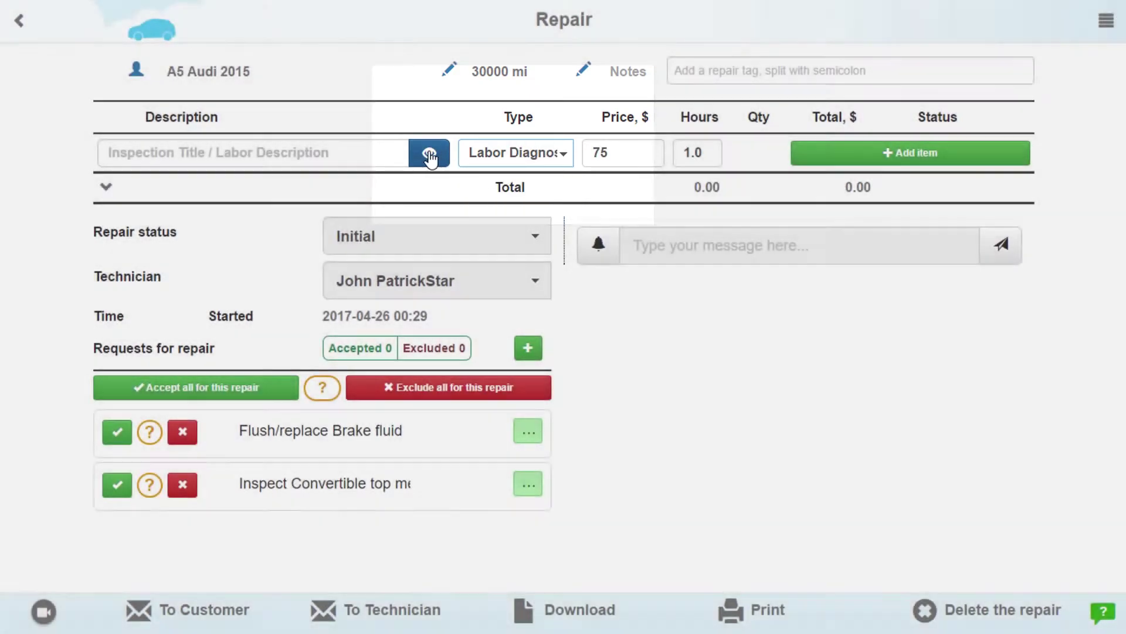
pyautogui.click(430, 154)
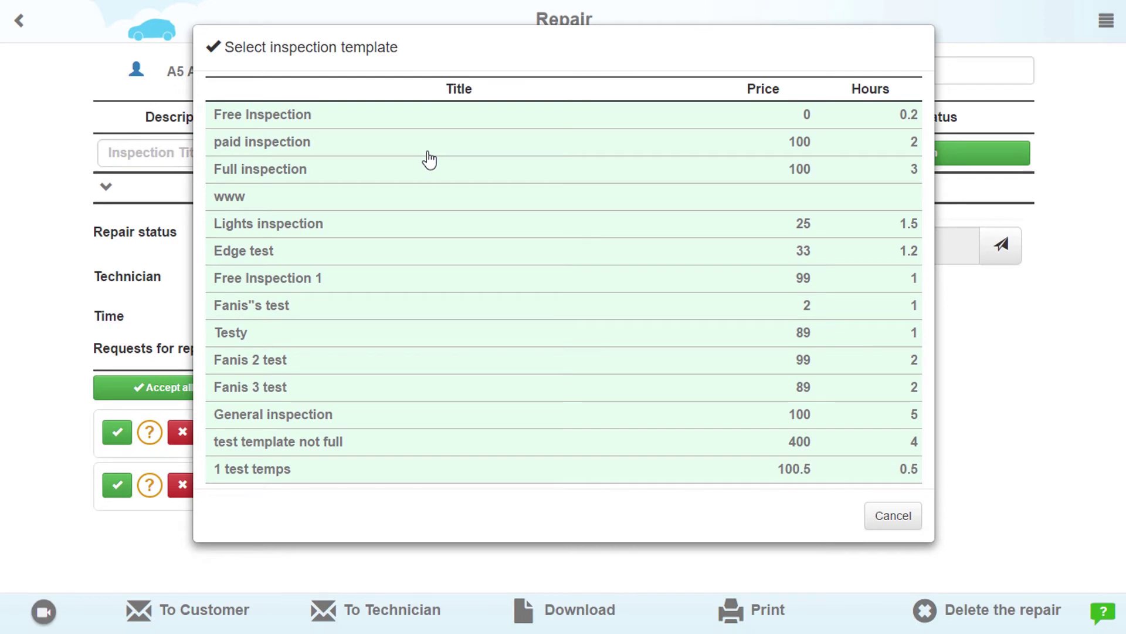
pyautogui.click(336, 176)
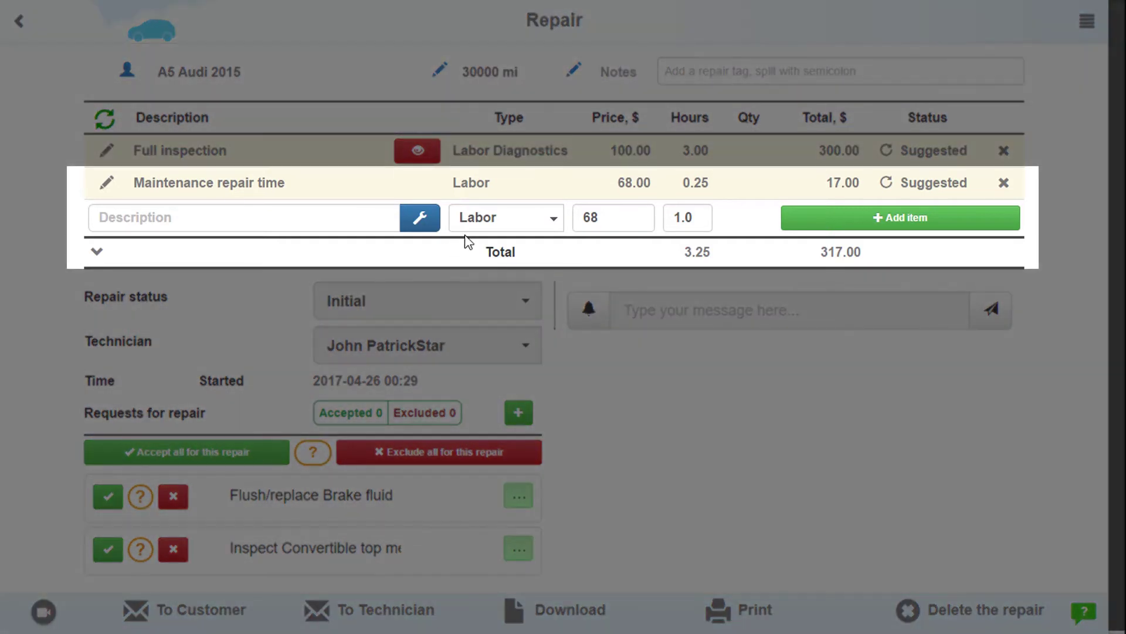
# - Add an Oil Labor Diagnostics item at 0.5 hours
pyautogui.click(474, 228)
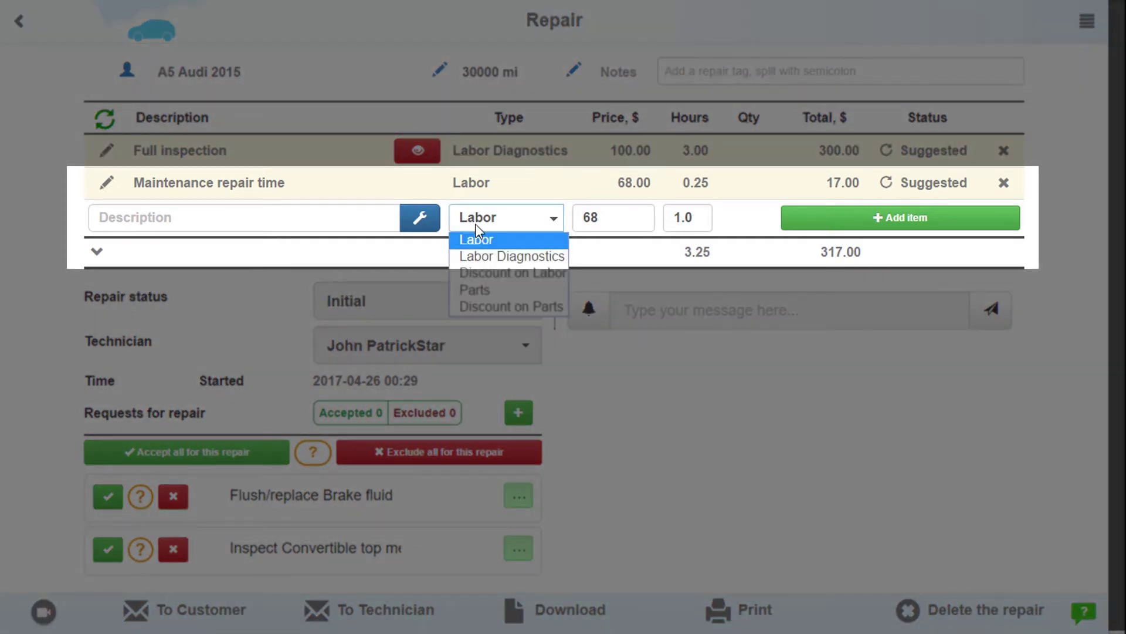
pyautogui.click(489, 257)
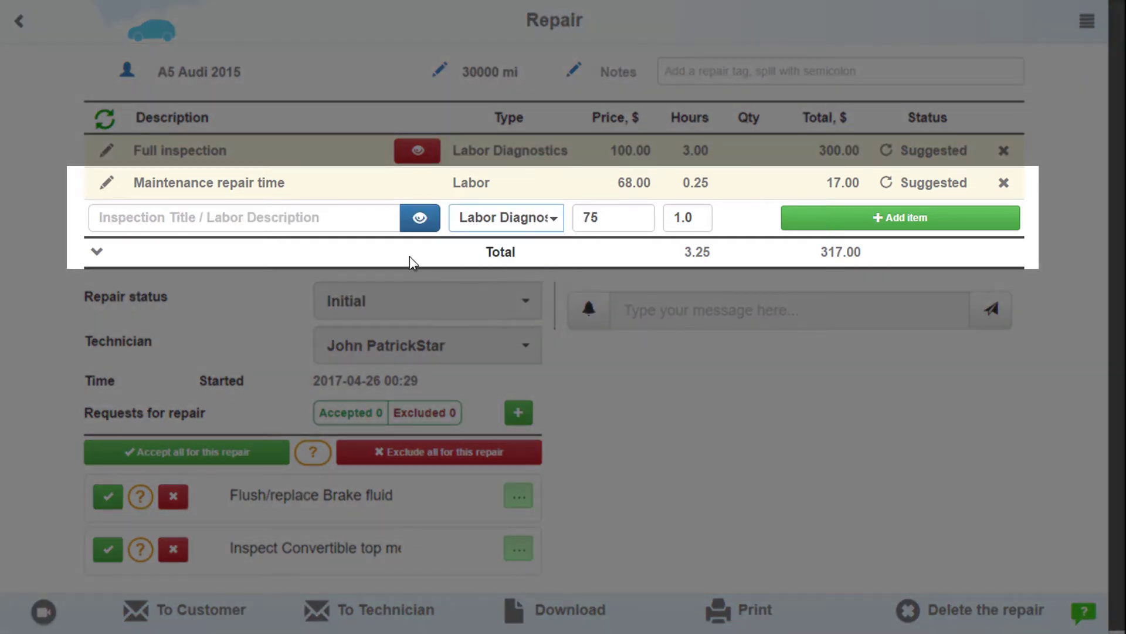
pyautogui.click(246, 220)
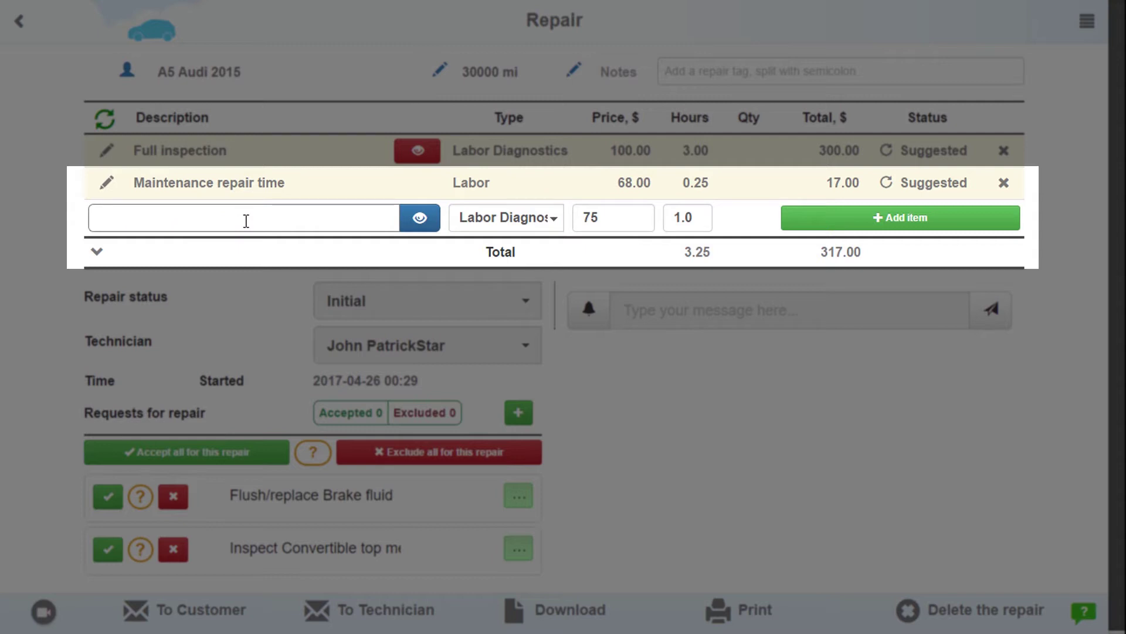
pyautogui.write('Oil')
pyautogui.moveTo(700, 219); pyautogui.dragTo(674, 218)
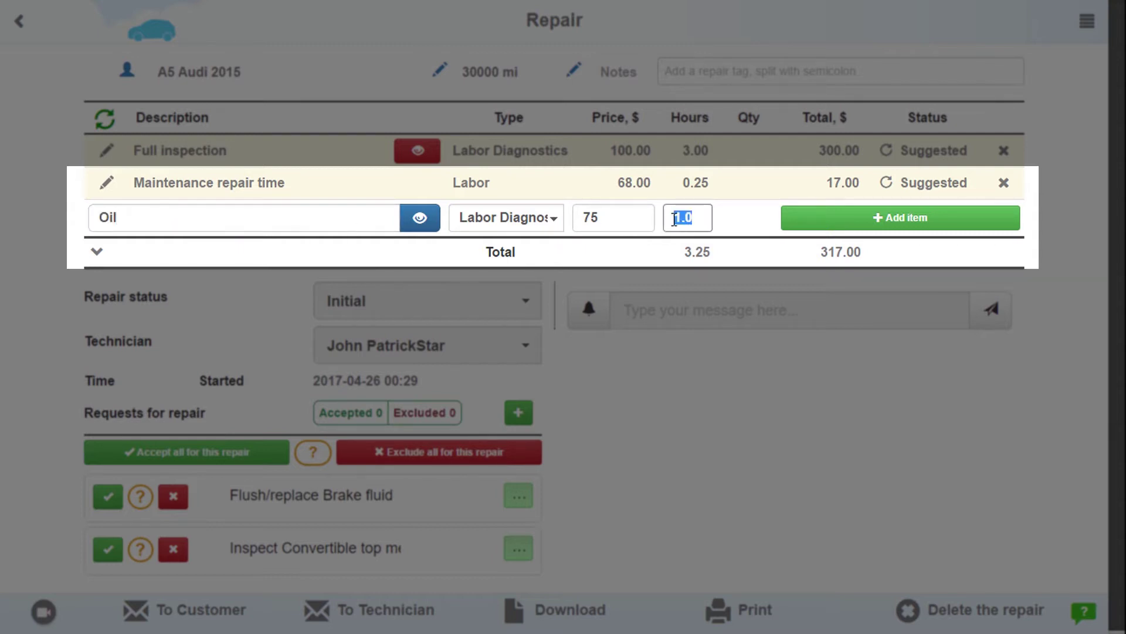
pyautogui.write('0.5')
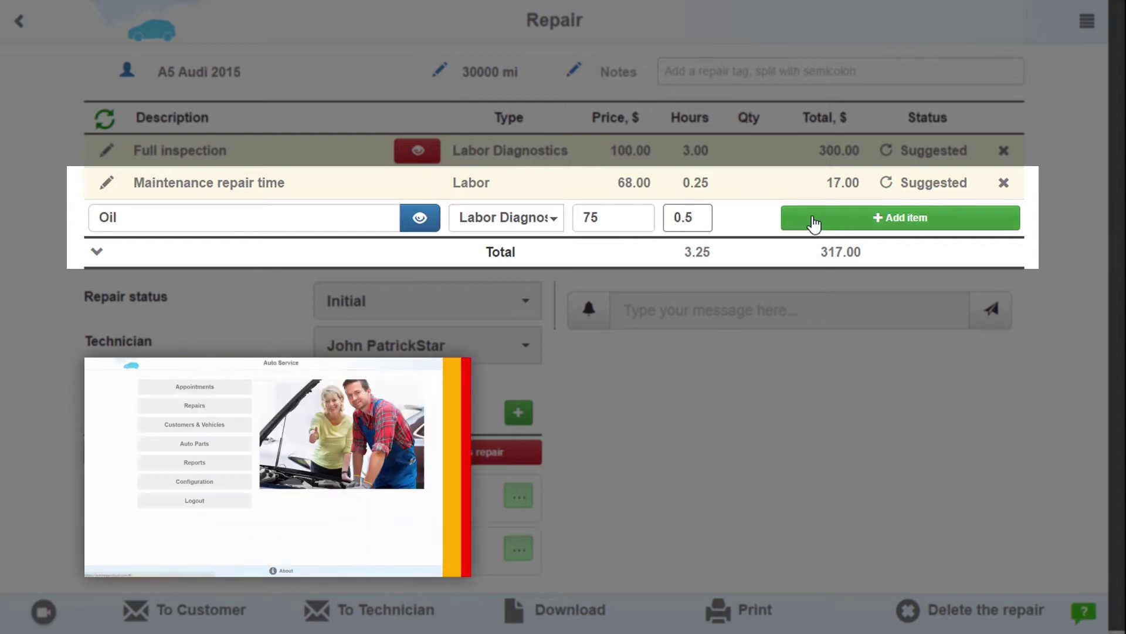
pyautogui.click(814, 223)
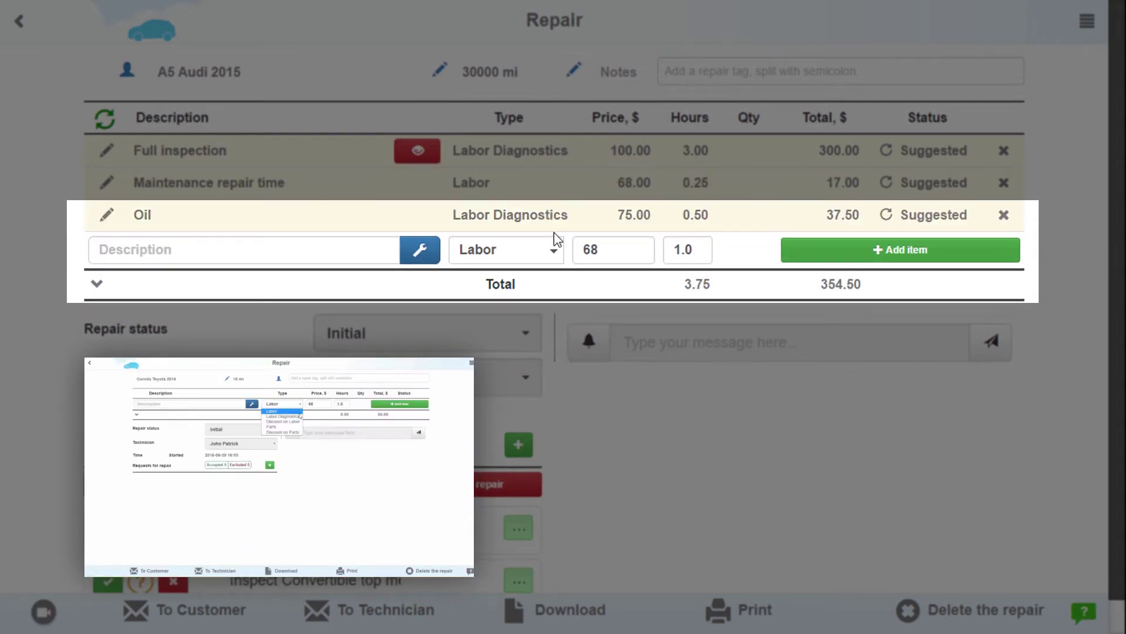
# - Add an Engine Labor Diagnostics item at 2 hours
pyautogui.click(511, 254)
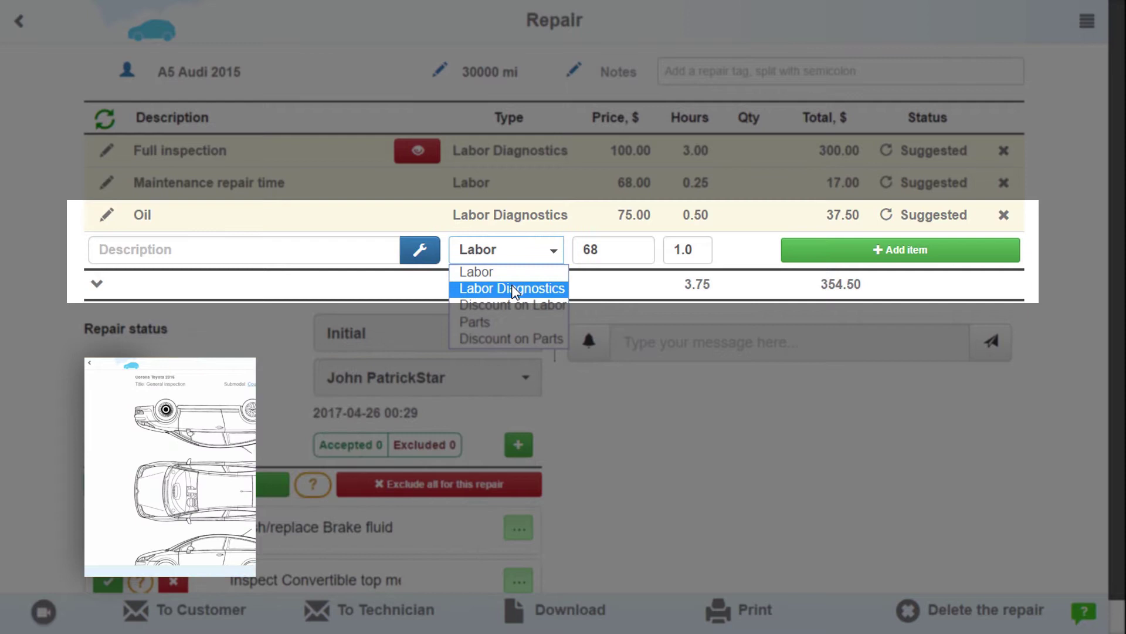
pyautogui.click(515, 289)
pyautogui.click(294, 249)
pyautogui.write('E')
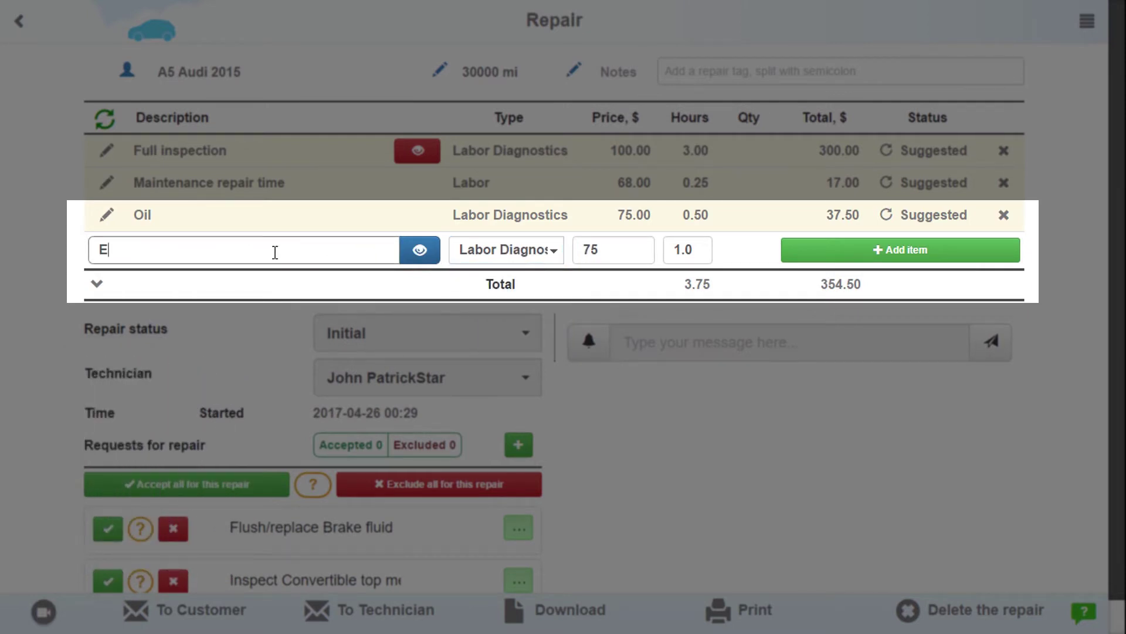
pyautogui.write('ngine')
pyautogui.moveTo(695, 254); pyautogui.dragTo(673, 250)
pyautogui.write('2')
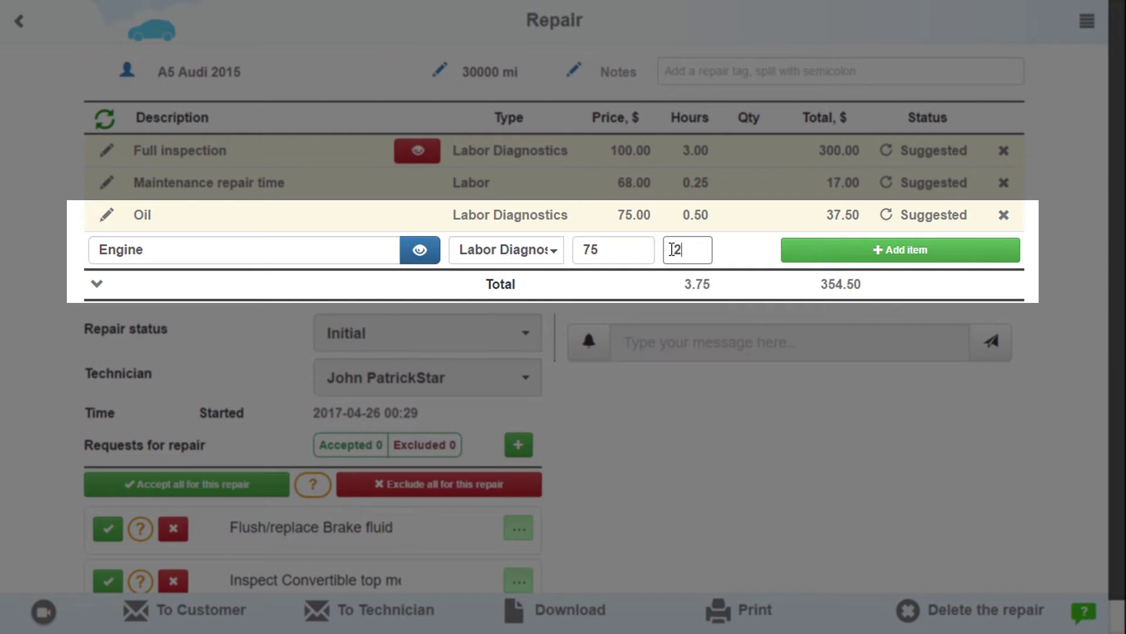
pyautogui.click(813, 251)
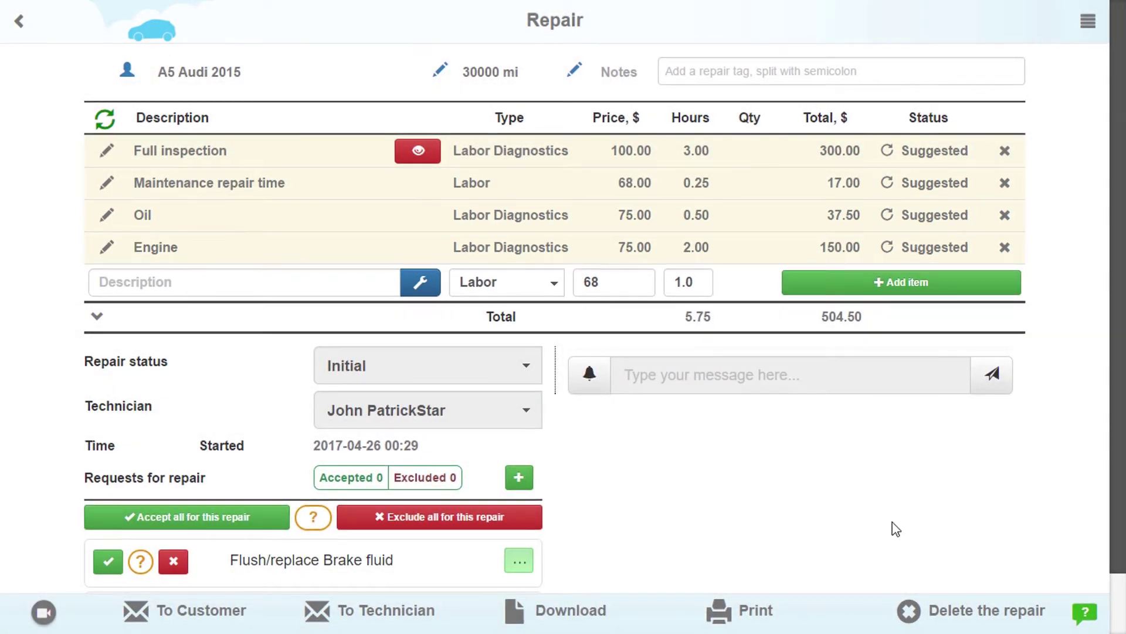
# - Add a Change oil labor item at 0.25 hours
pyautogui.click(332, 282)
pyautogui.write('Change')
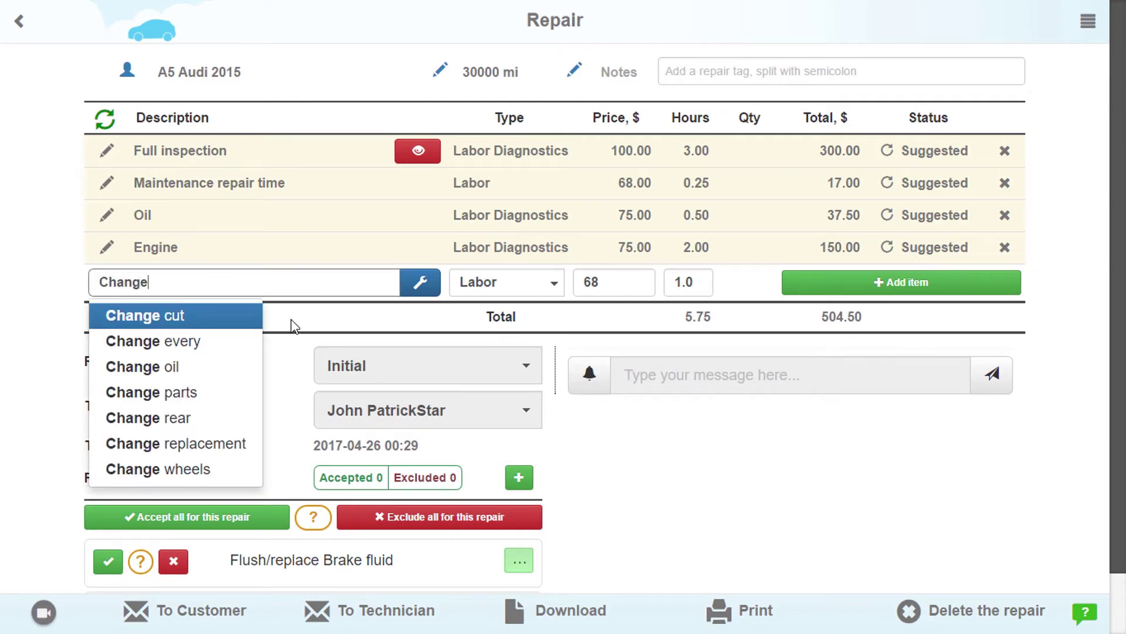
pyautogui.click(184, 368)
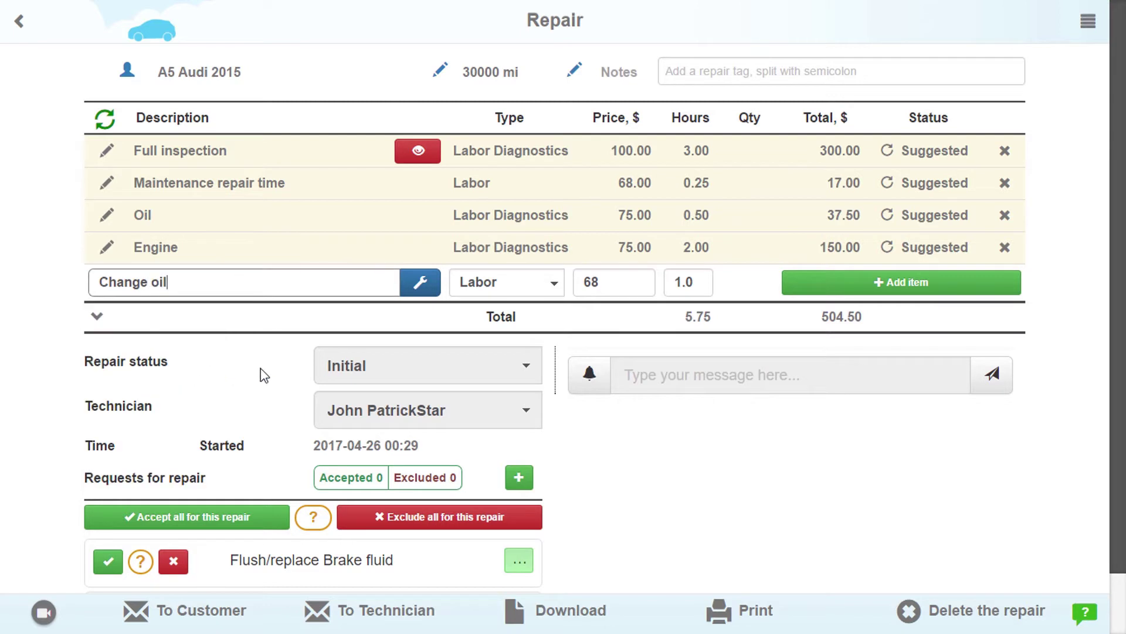
pyautogui.click(677, 284)
pyautogui.write('0.25')
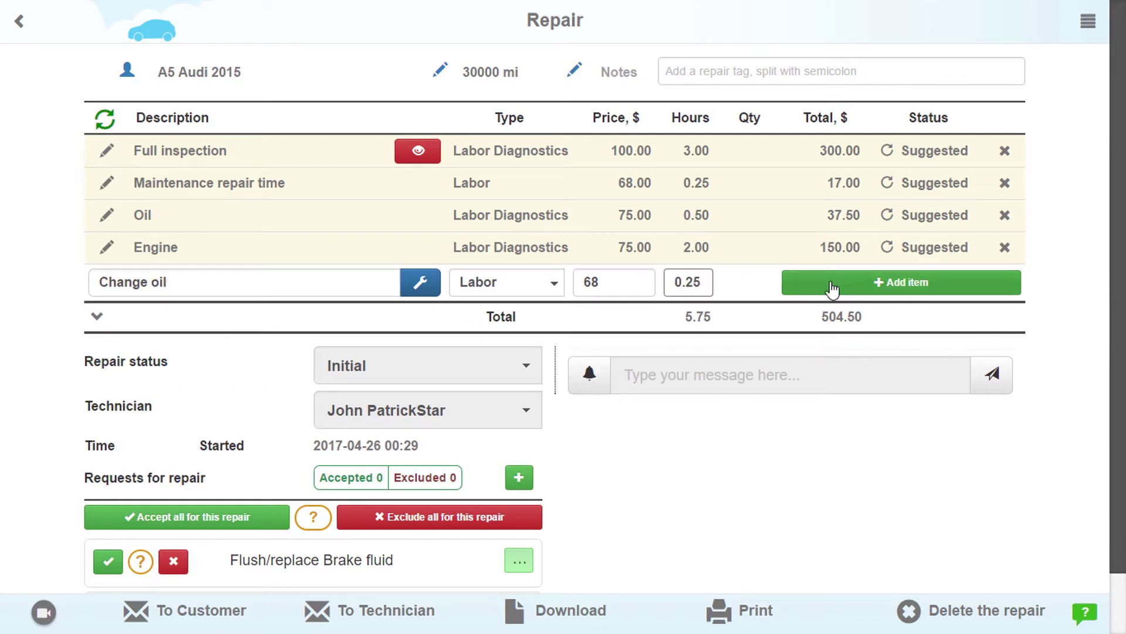
pyautogui.click(827, 287)
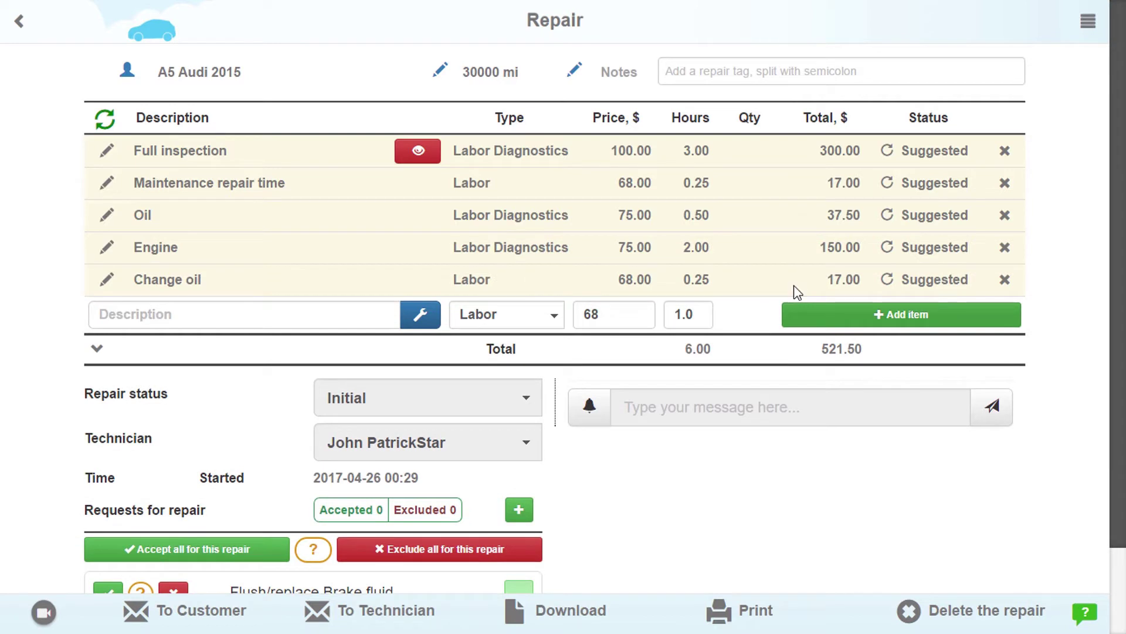
# - Add a Change parts labor item at 2.5 hours
pyautogui.click(249, 314)
pyautogui.write('Change')
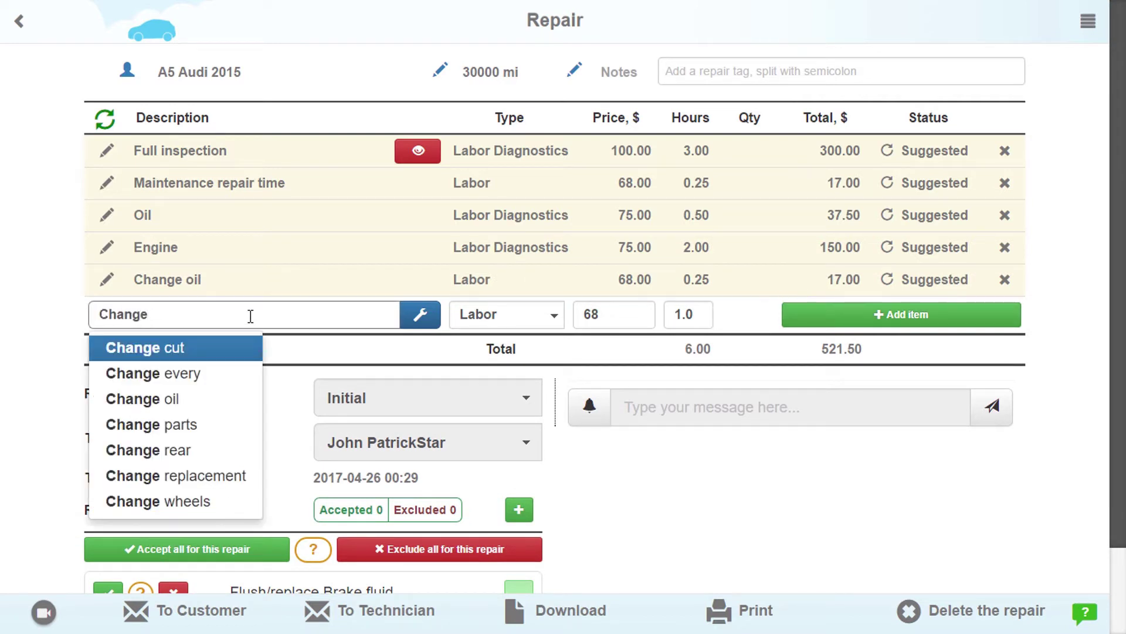
pyautogui.click(176, 423)
pyautogui.moveTo(702, 315); pyautogui.dragTo(661, 315)
pyautogui.write('2.5')
pyautogui.click(901, 314)
# - Add an oil filter part line at 50.00
pyautogui.click(505, 346)
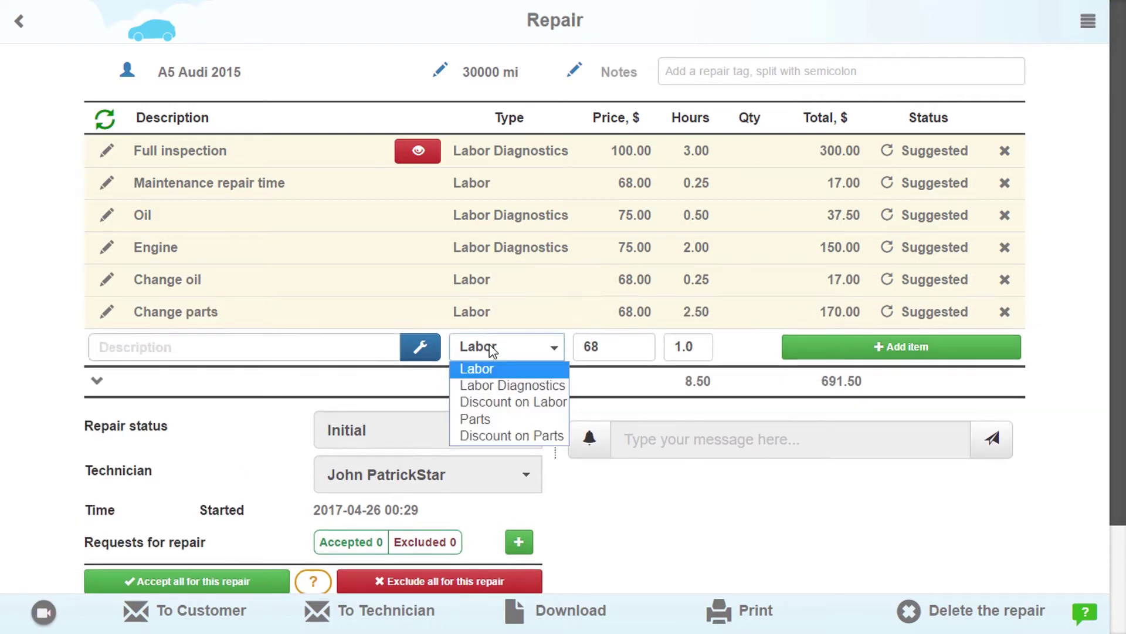
pyautogui.click(477, 420)
pyautogui.click(239, 346)
pyautogui.write('oil')
pyautogui.click(126, 403)
pyautogui.click(601, 346)
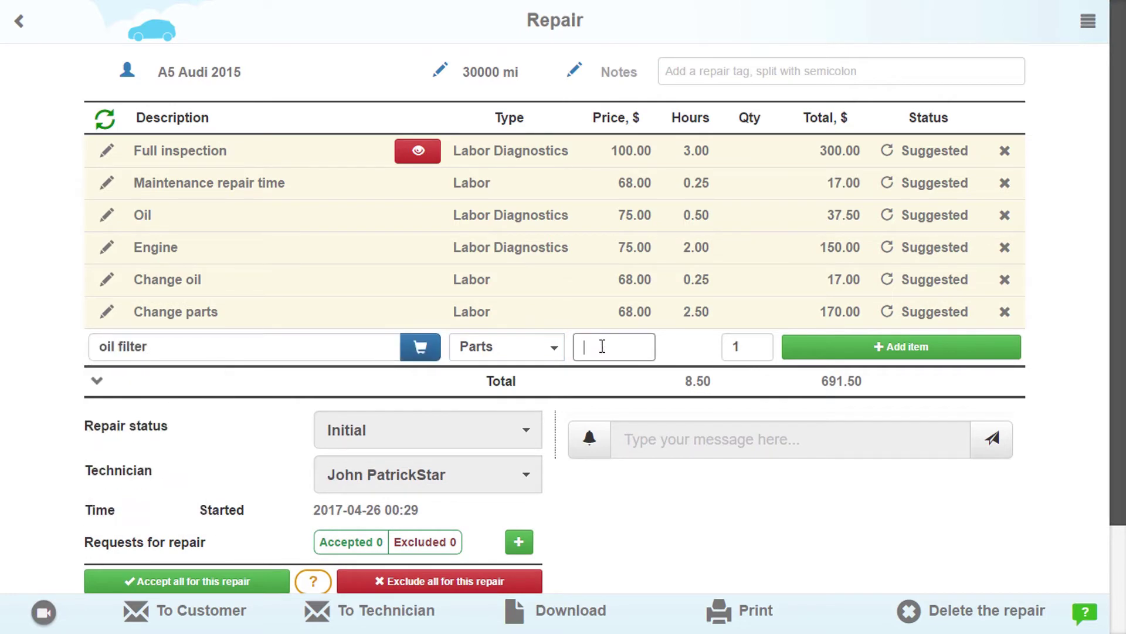
pyautogui.write('50')
pyautogui.click(901, 346)
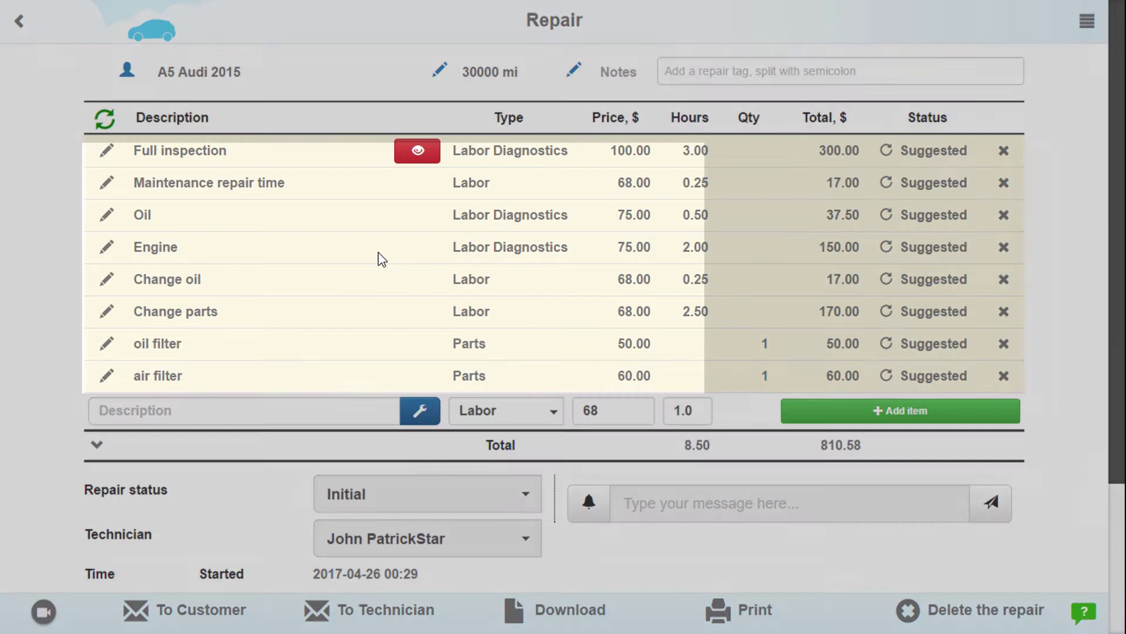
# - Reorder the repair lines, moving Change oil and Engine above Oil
pyautogui.moveTo(282, 279); pyautogui.dragTo(265, 235)
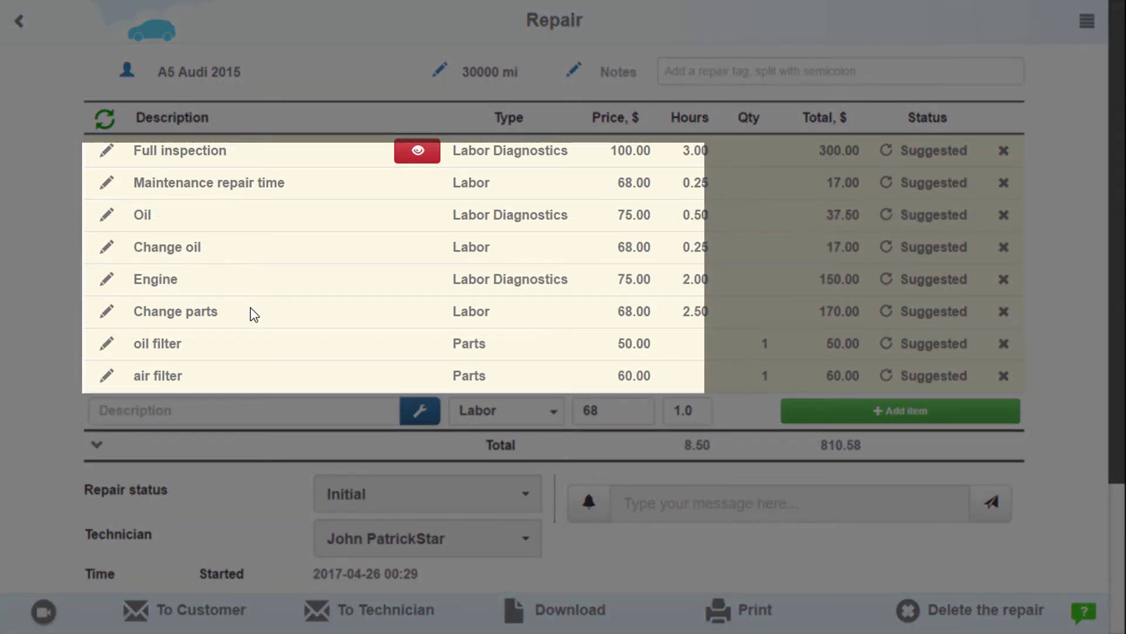
pyautogui.moveTo(222, 317); pyautogui.dragTo(234, 322)
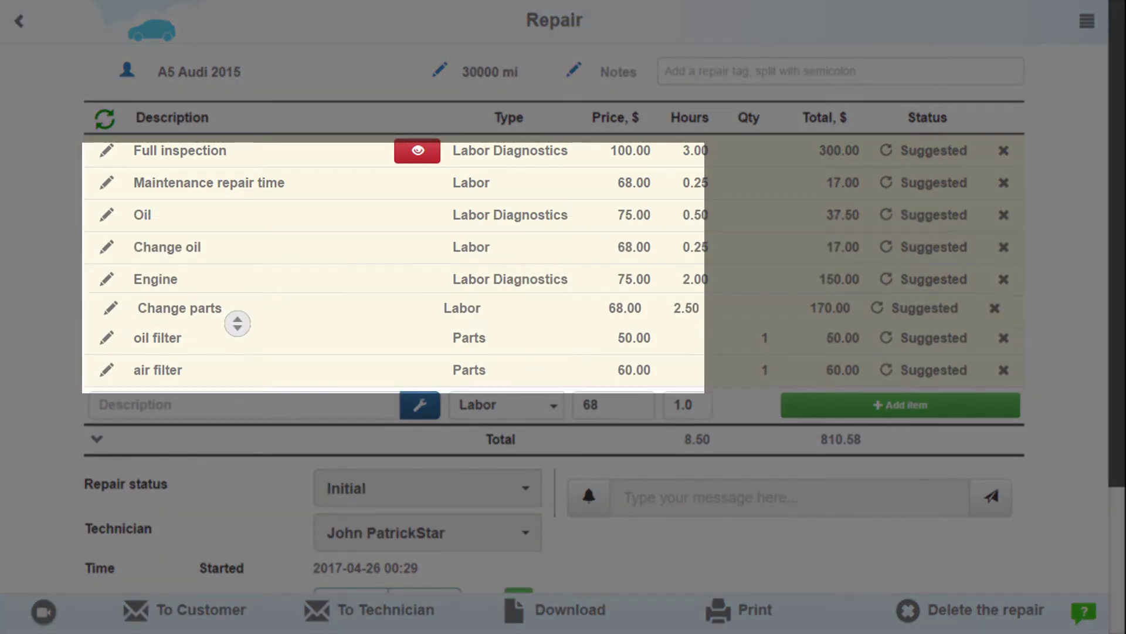
pyautogui.moveTo(189, 279)
pyautogui.mouseDown()
pyautogui.moveTo(206, 257)
pyautogui.moveTo(202, 216)
pyautogui.mouseUp()
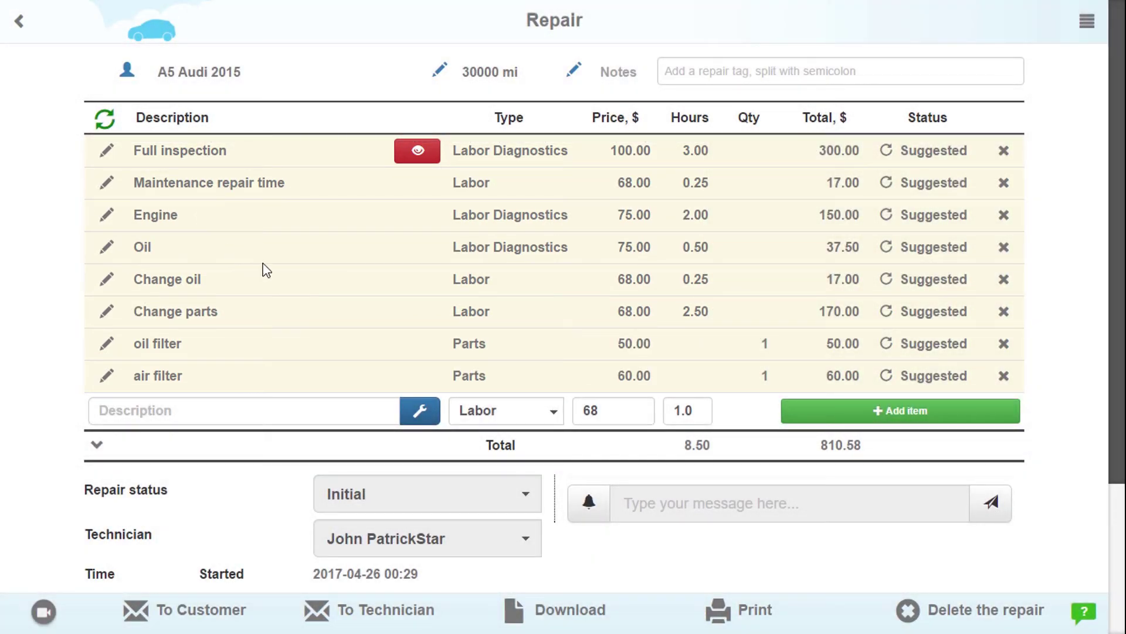
# - Add a Discount on Parts line of 10.00 for the air filter
pyautogui.click(491, 414)
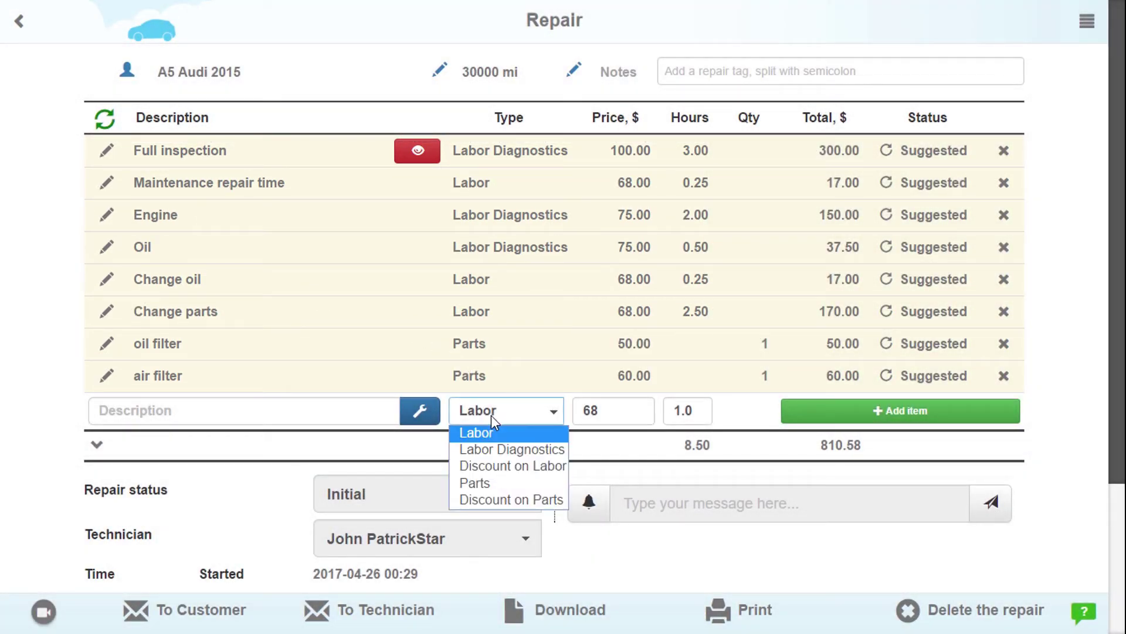
pyautogui.click(507, 499)
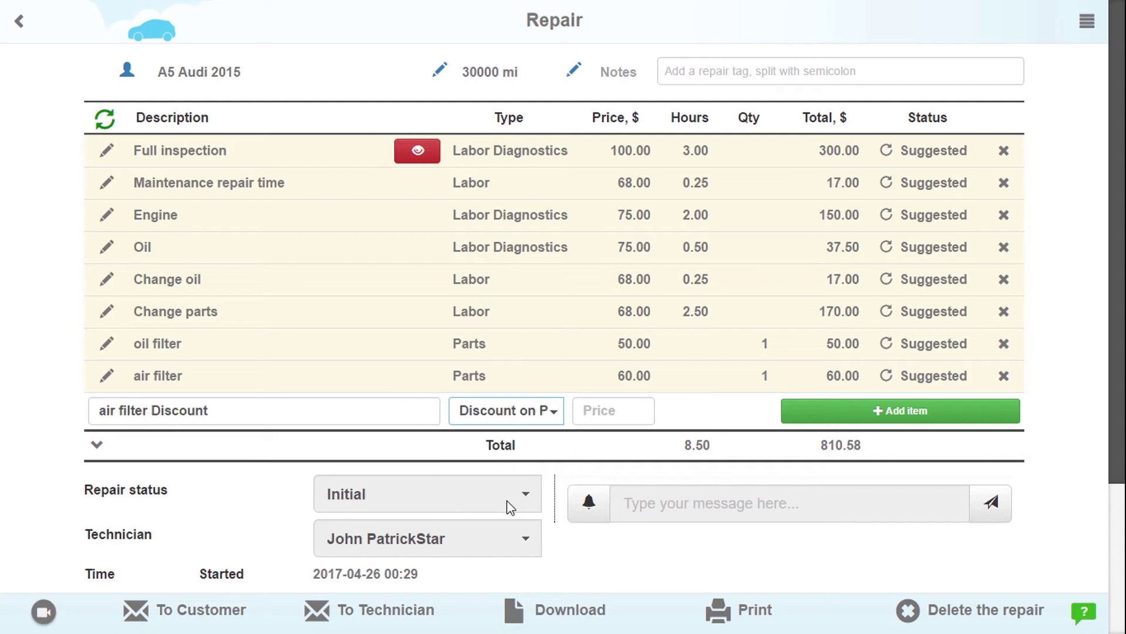
pyautogui.click(612, 411)
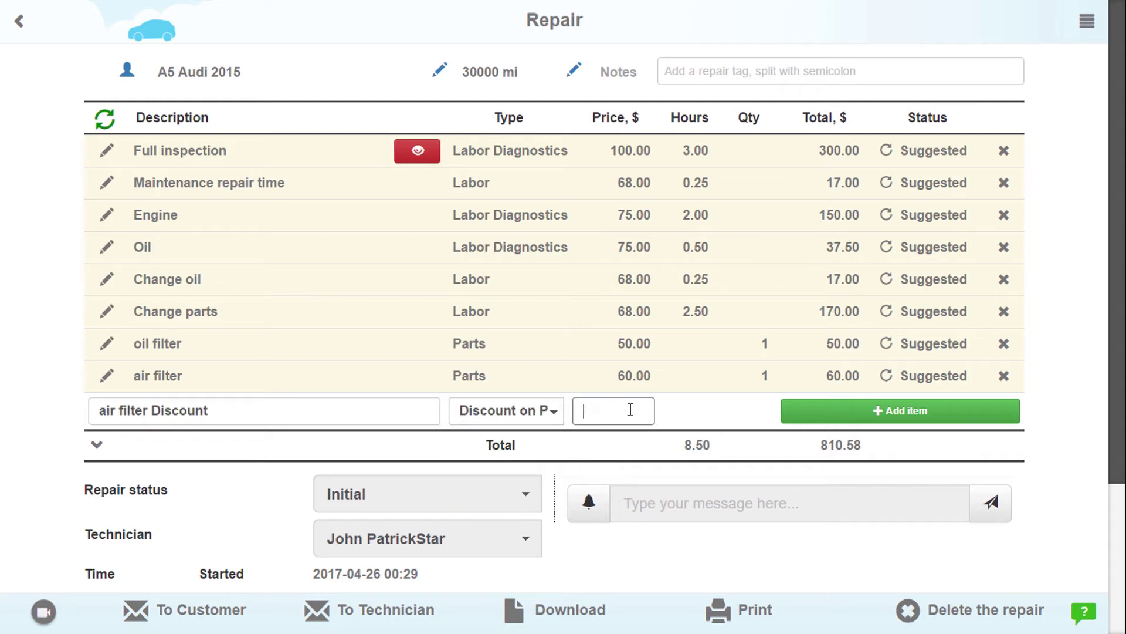
pyautogui.write('10')
pyautogui.click(828, 413)
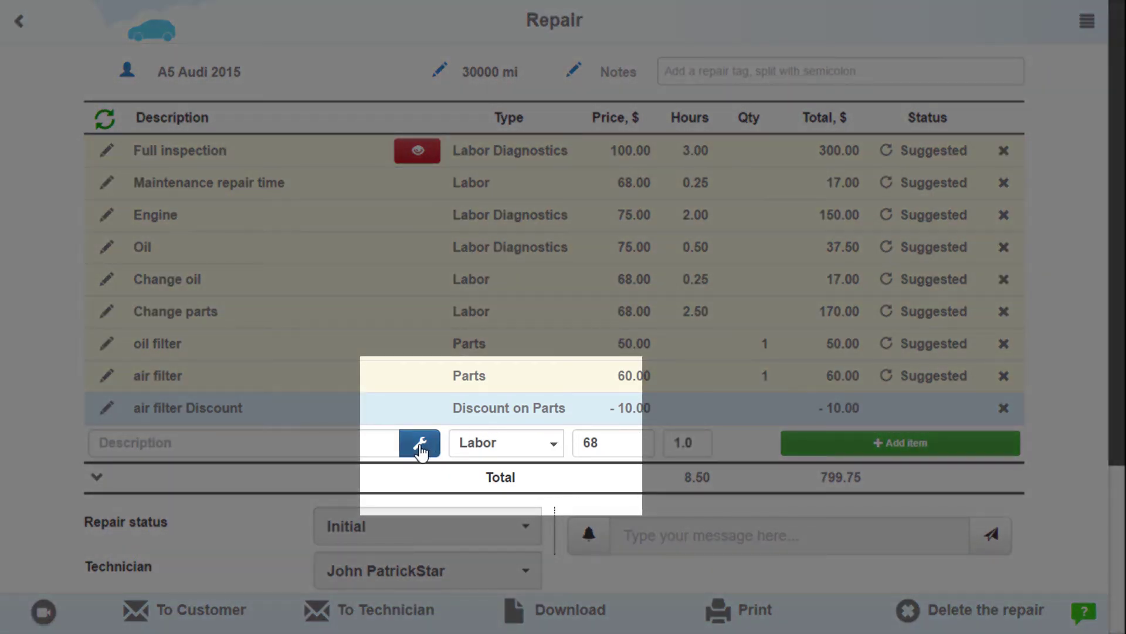
# - Add the 30,000 mi brake fluid flush and convertible top inspection services to the Audi A5 repair
pyautogui.click(420, 449)
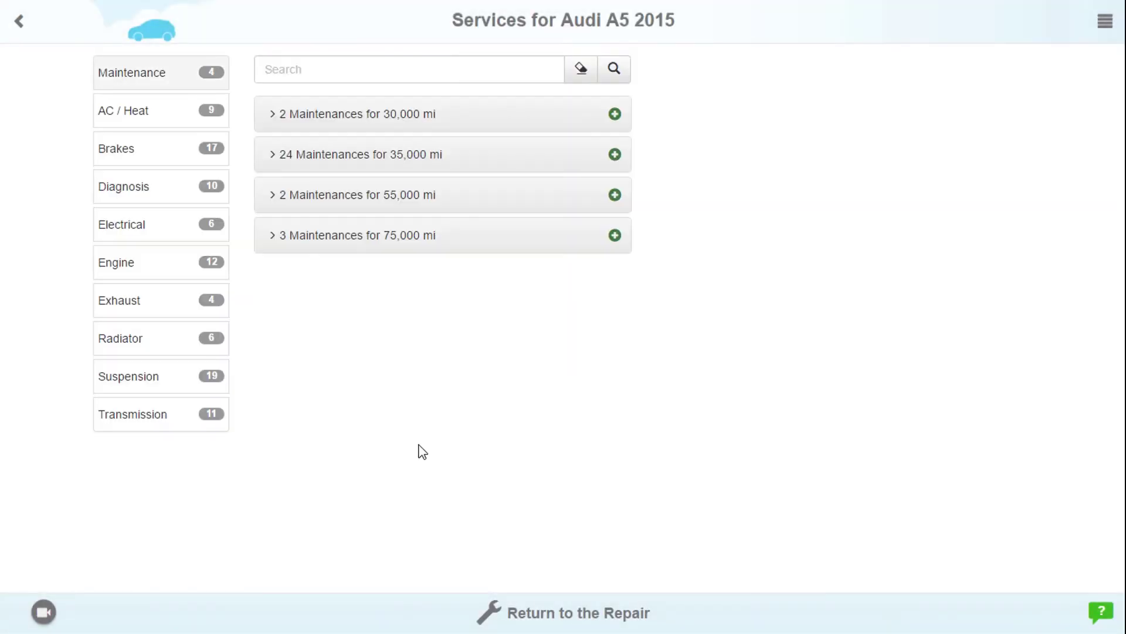
pyautogui.click(361, 119)
pyautogui.click(614, 148)
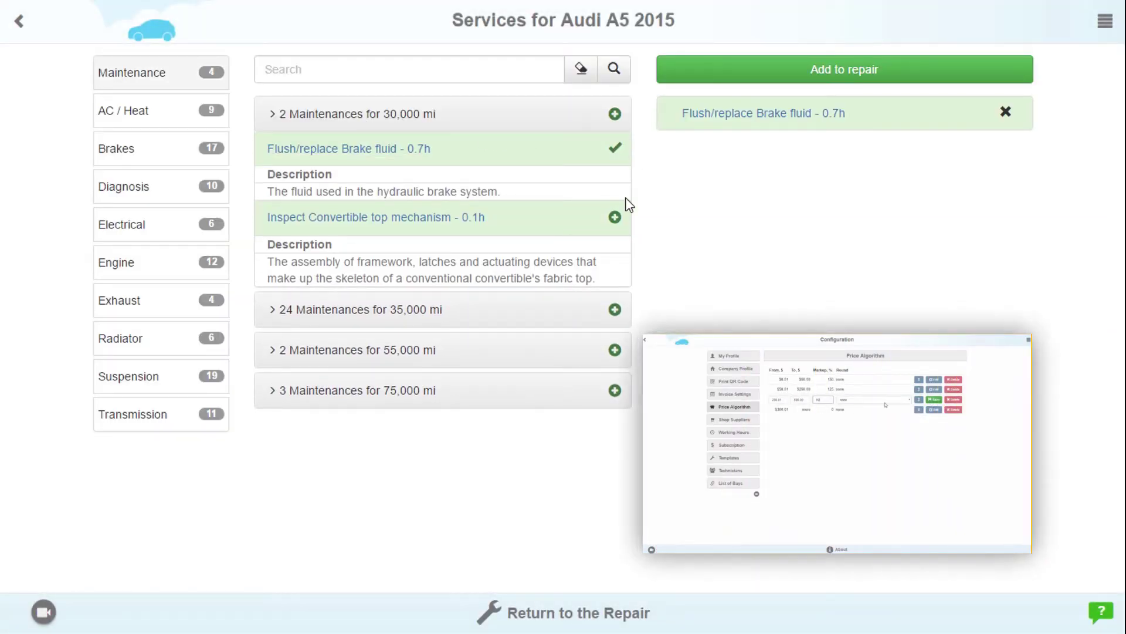
pyautogui.click(615, 218)
pyautogui.click(761, 69)
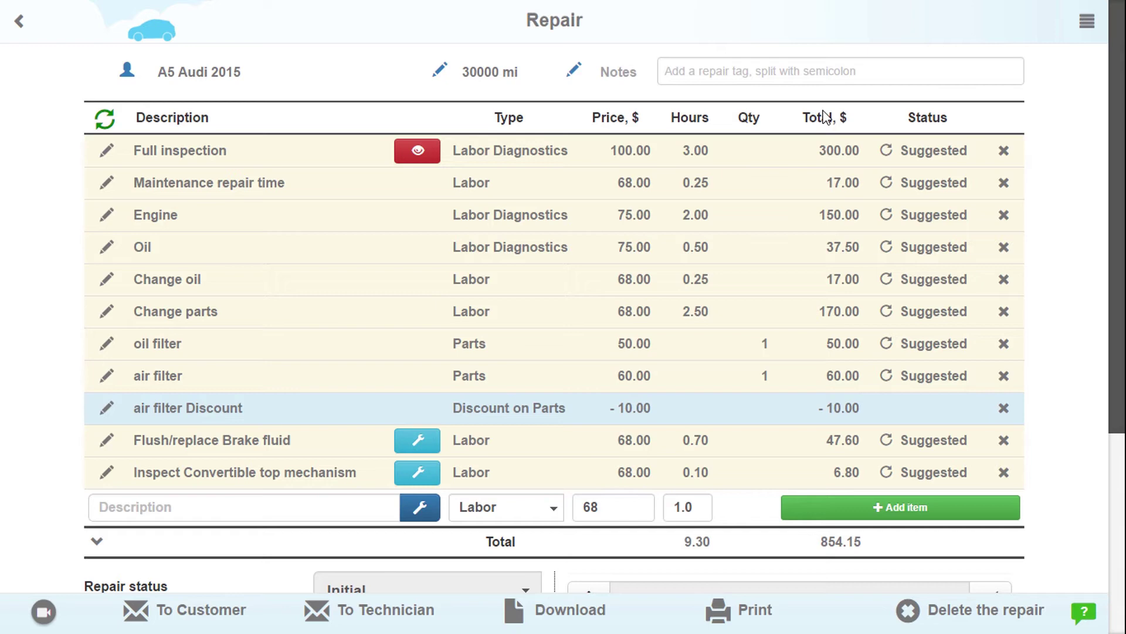
# - Change the Audi A5 repair status to Checked
pyautogui.scroll(-5, 1061, 485)
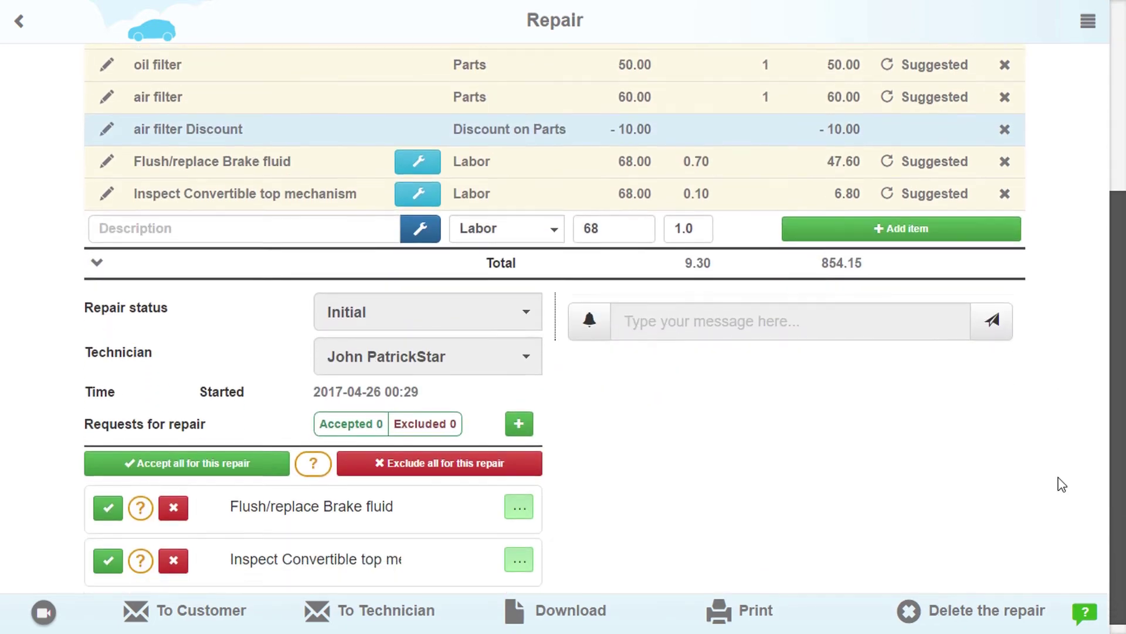
pyautogui.click(528, 302)
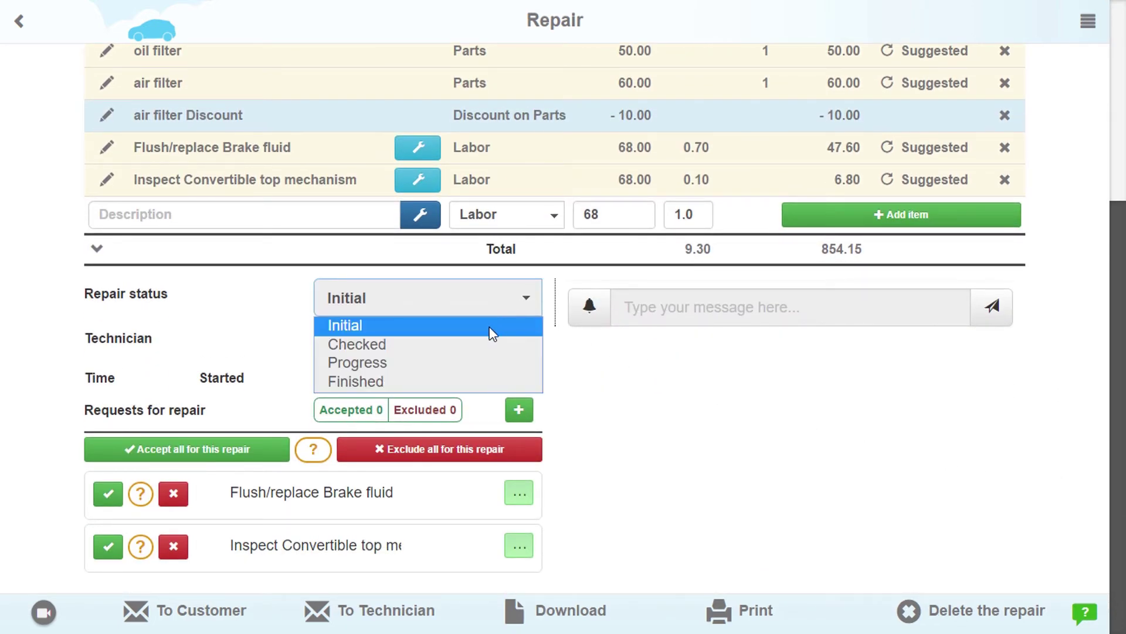
pyautogui.click(487, 342)
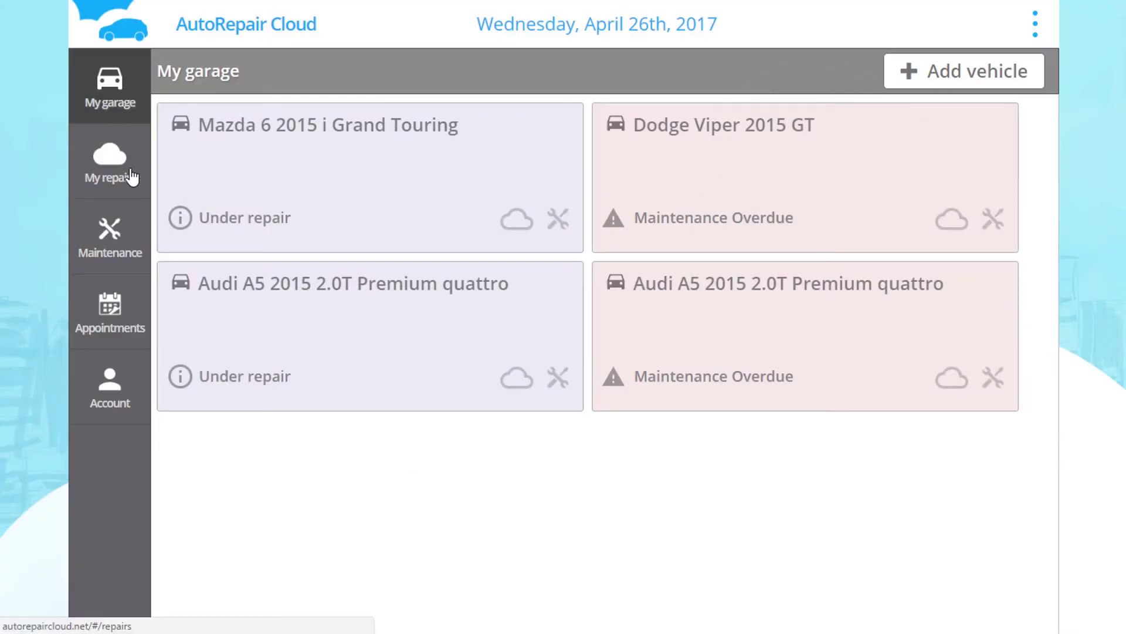
# - In the portal's Audi A5 2015 repair, approve Full inspection and reject the Engine line
pyautogui.click(130, 176)
pyautogui.click(317, 170)
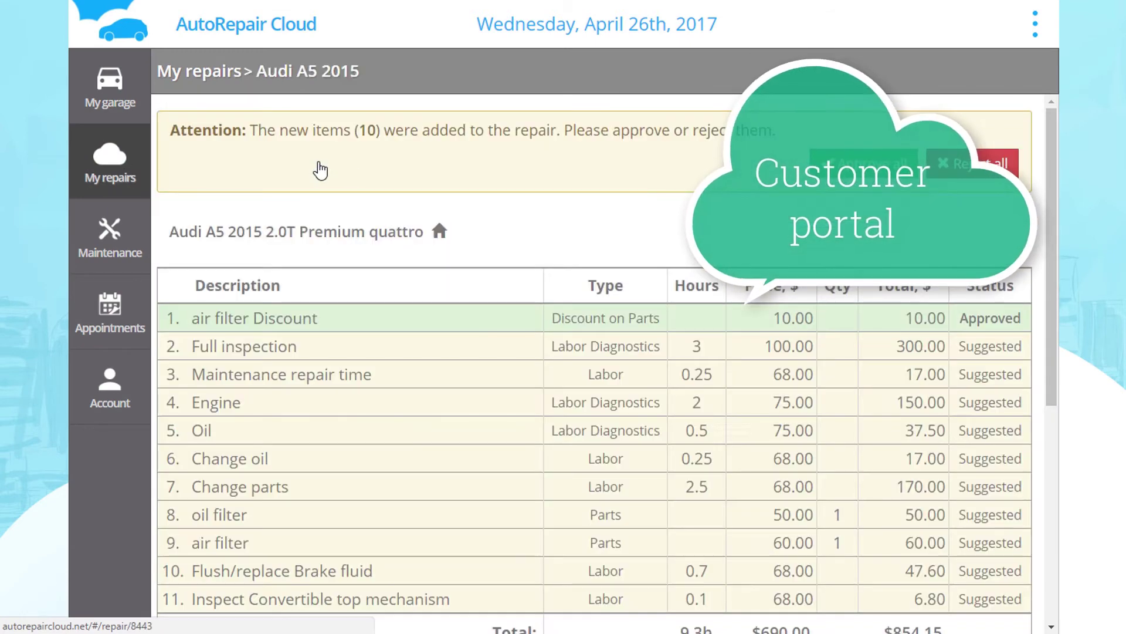
pyautogui.scroll(-2, 554, 223)
pyautogui.click(981, 264)
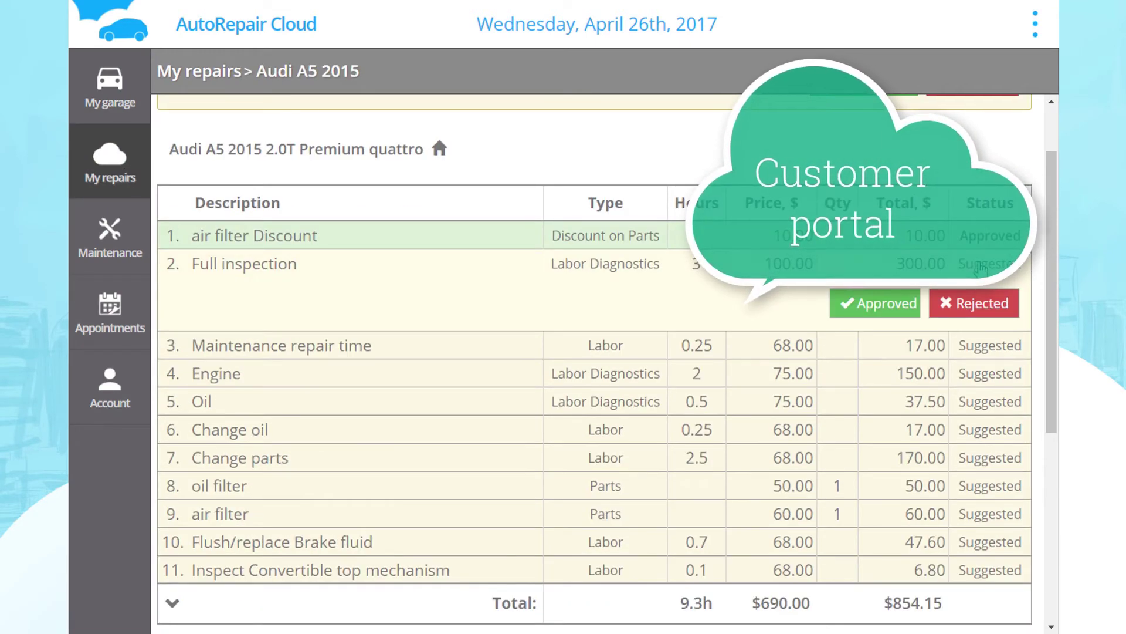
pyautogui.click(889, 303)
pyautogui.click(928, 296)
pyautogui.click(982, 330)
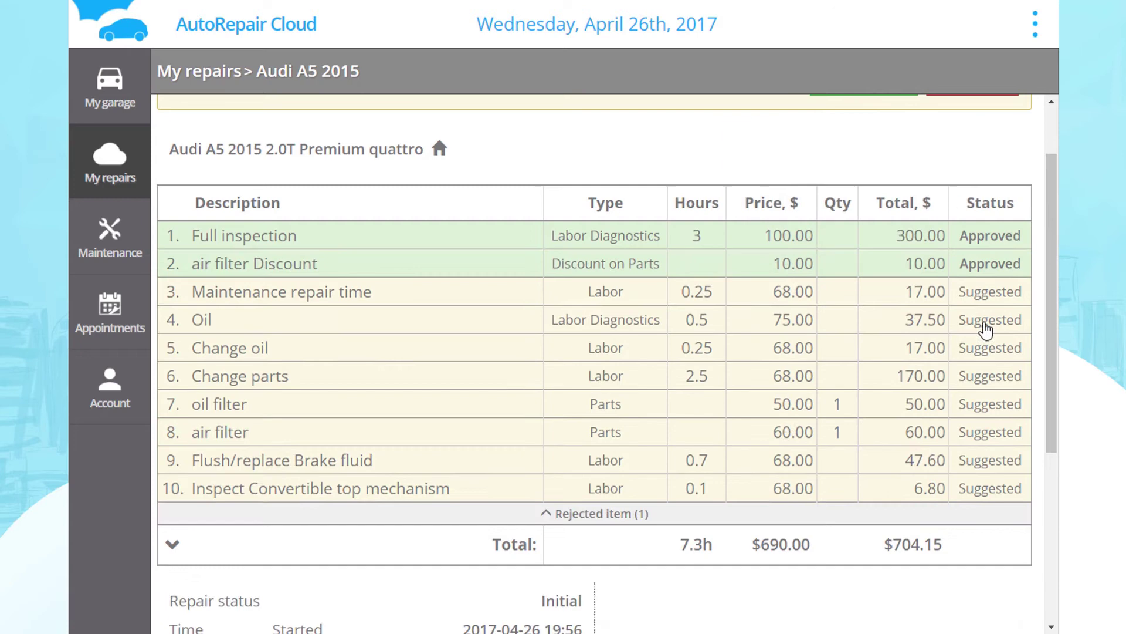
# - Approve repair time, oil, oil change, parts, oil and air filters; reject the brake fluid flush
pyautogui.click(956, 296)
pyautogui.click(892, 333)
pyautogui.click(855, 368)
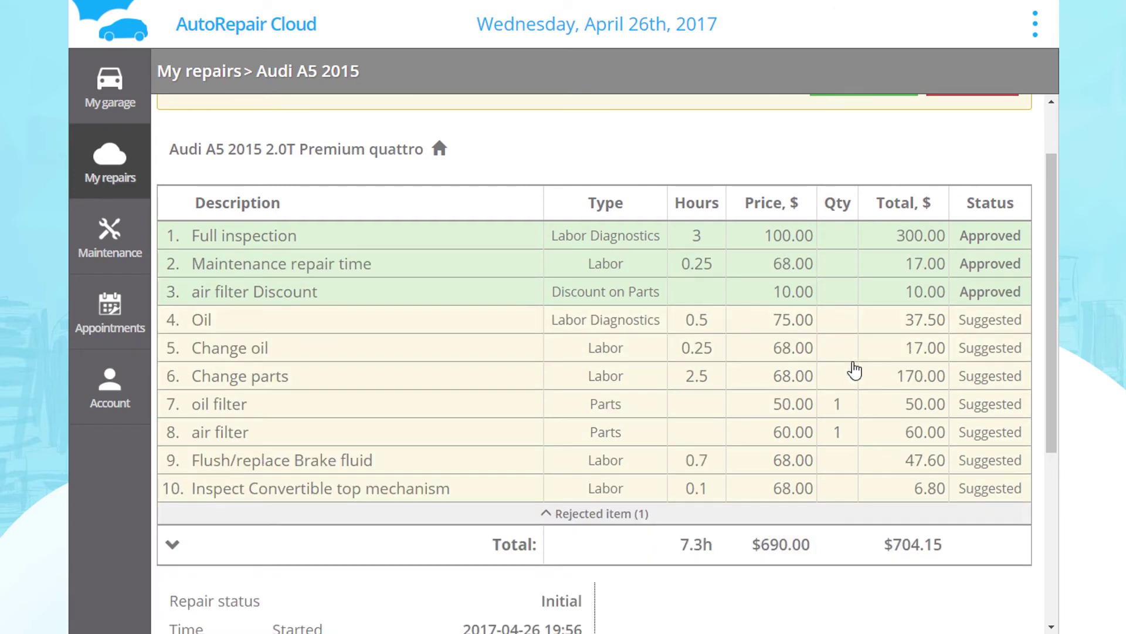
pyautogui.click(833, 358)
pyautogui.click(857, 395)
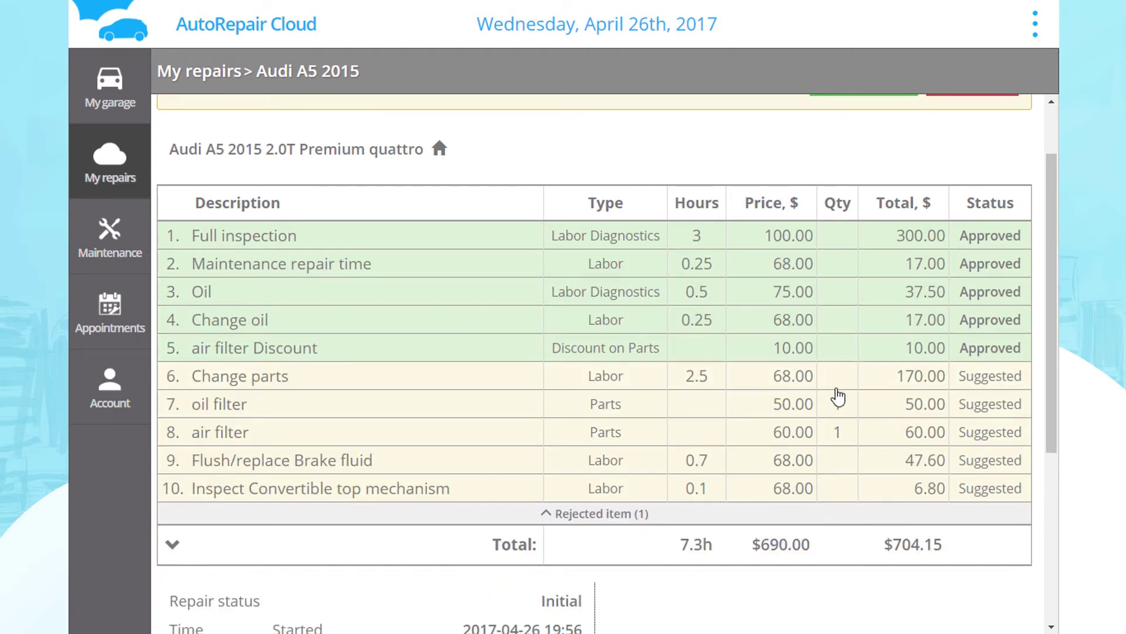
pyautogui.click(837, 389)
pyautogui.click(880, 416)
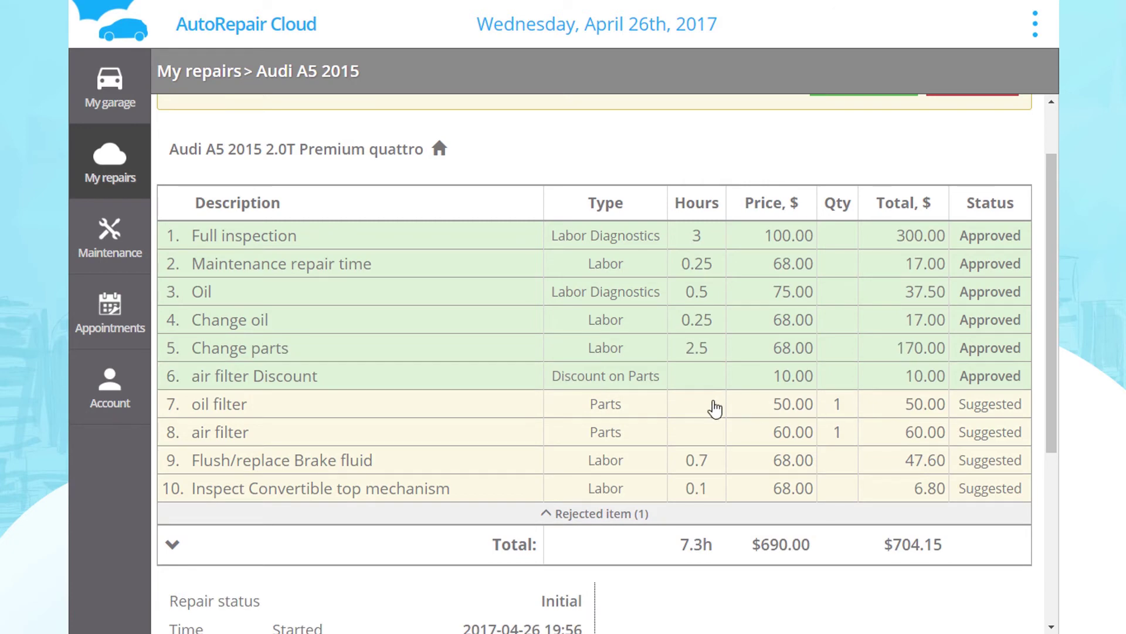
pyautogui.click(714, 409)
pyautogui.click(880, 443)
pyautogui.click(775, 432)
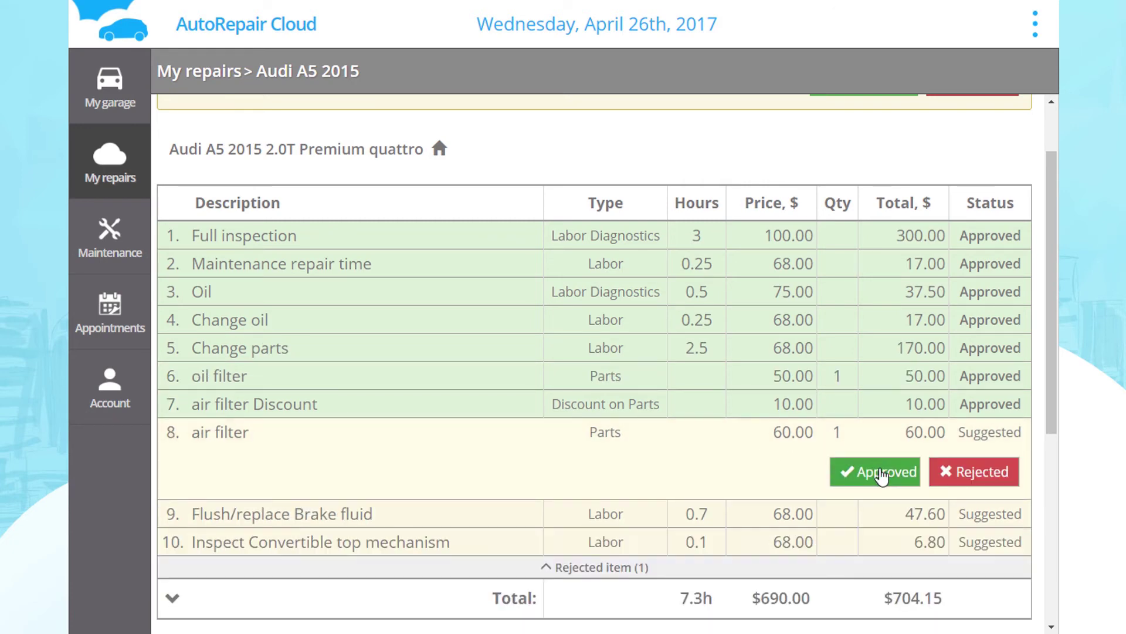
pyautogui.click(882, 477)
pyautogui.click(824, 473)
pyautogui.click(955, 501)
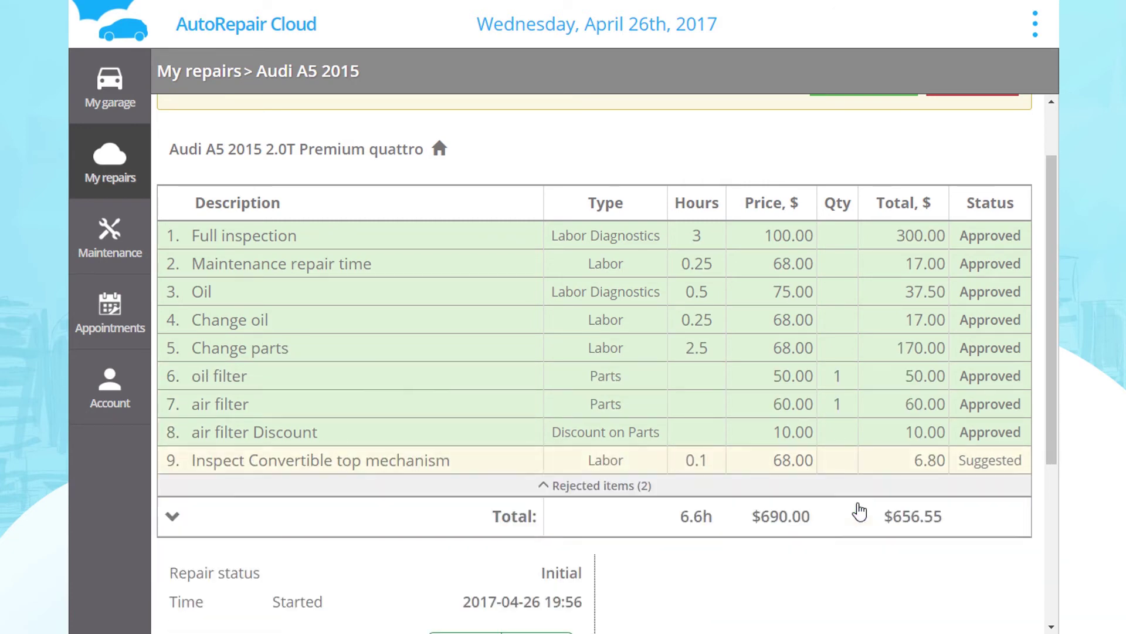
# - Send the shop the message 'Done!'
pyautogui.scroll(-3, 820, 540)
pyautogui.scroll(-2, 821, 546)
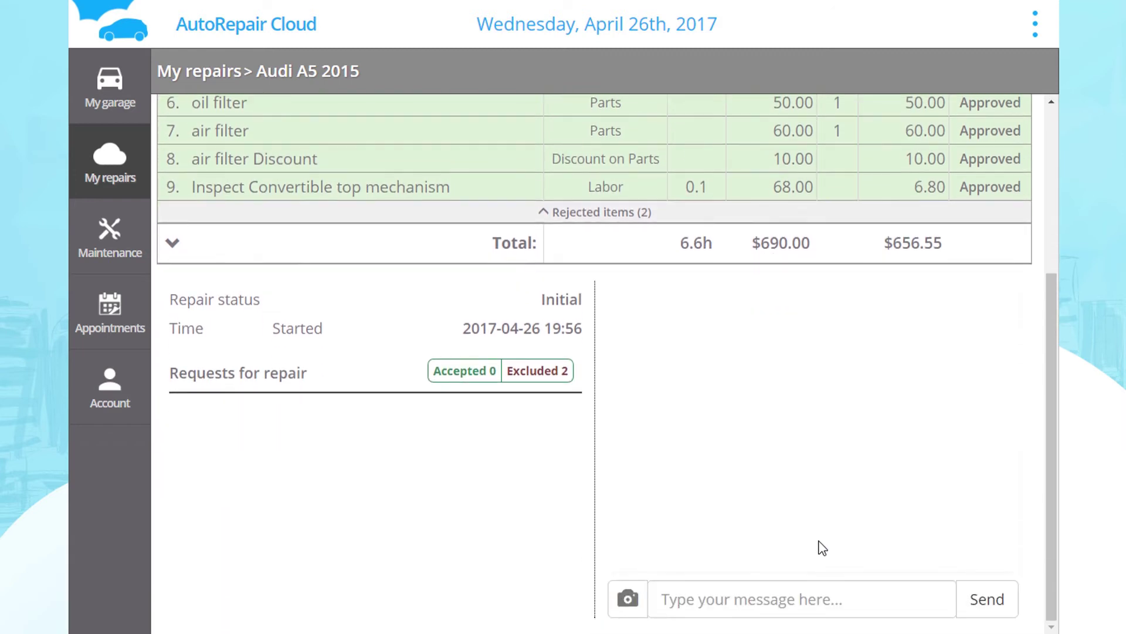
pyautogui.click(798, 599)
pyautogui.write('Done!')
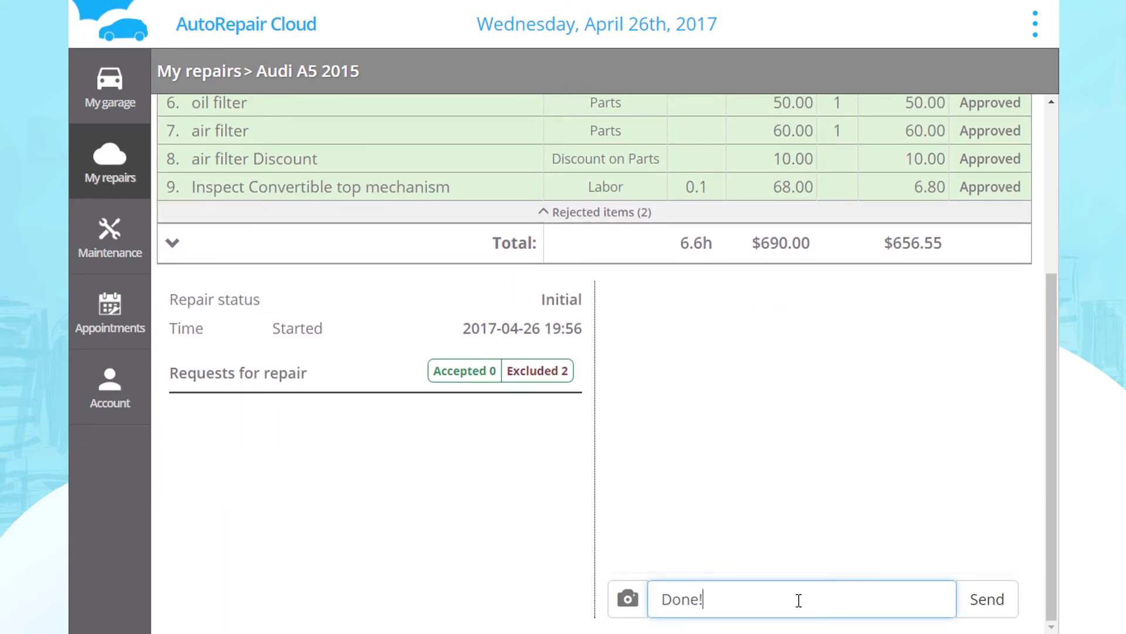
pyautogui.press('Return')
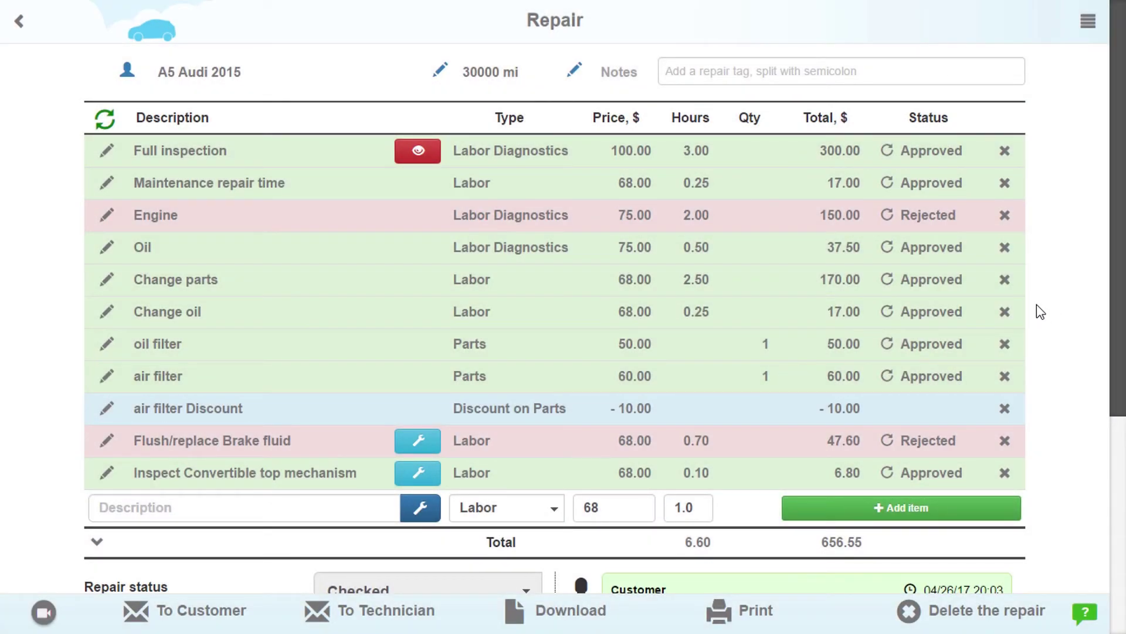
pyautogui.click(111, 346)
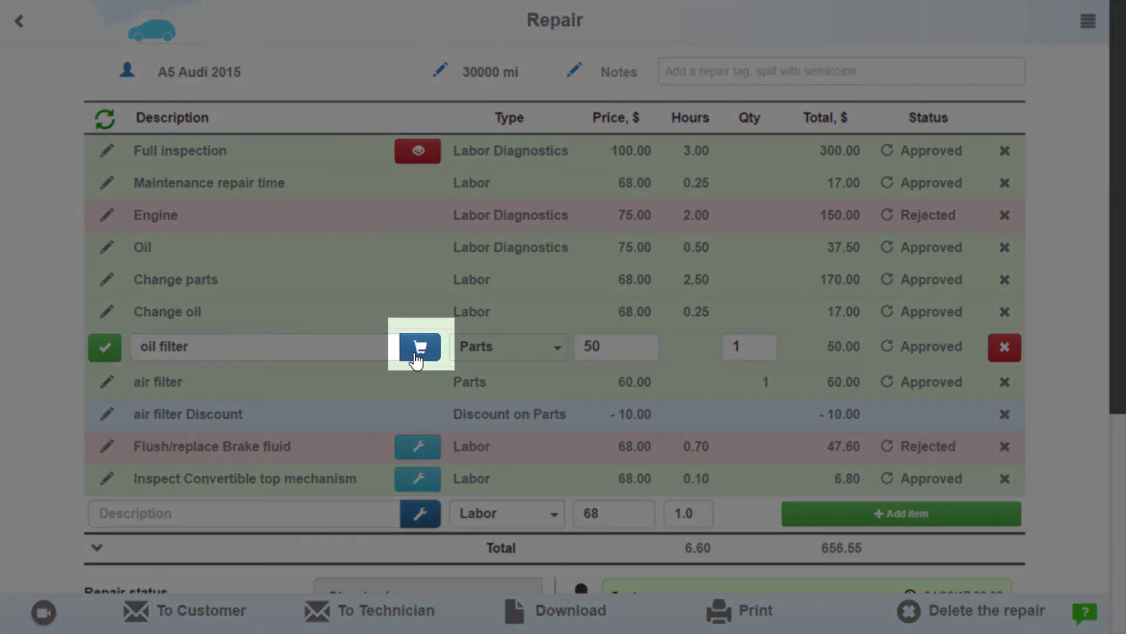
pyautogui.click(418, 352)
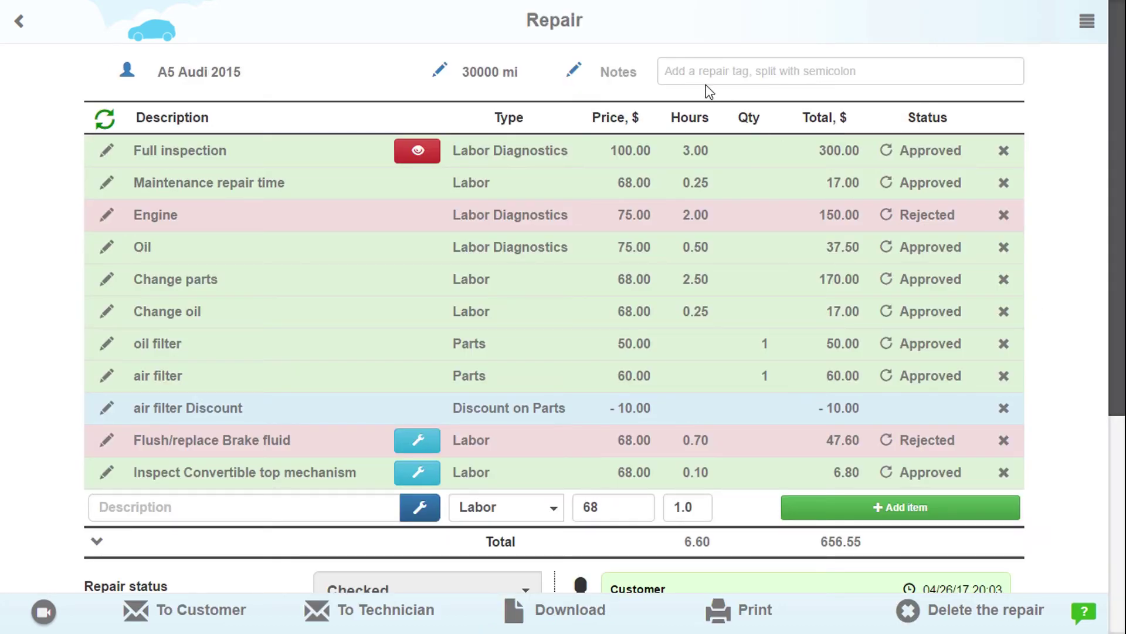
pyautogui.click(708, 73)
pyautogui.write('o')
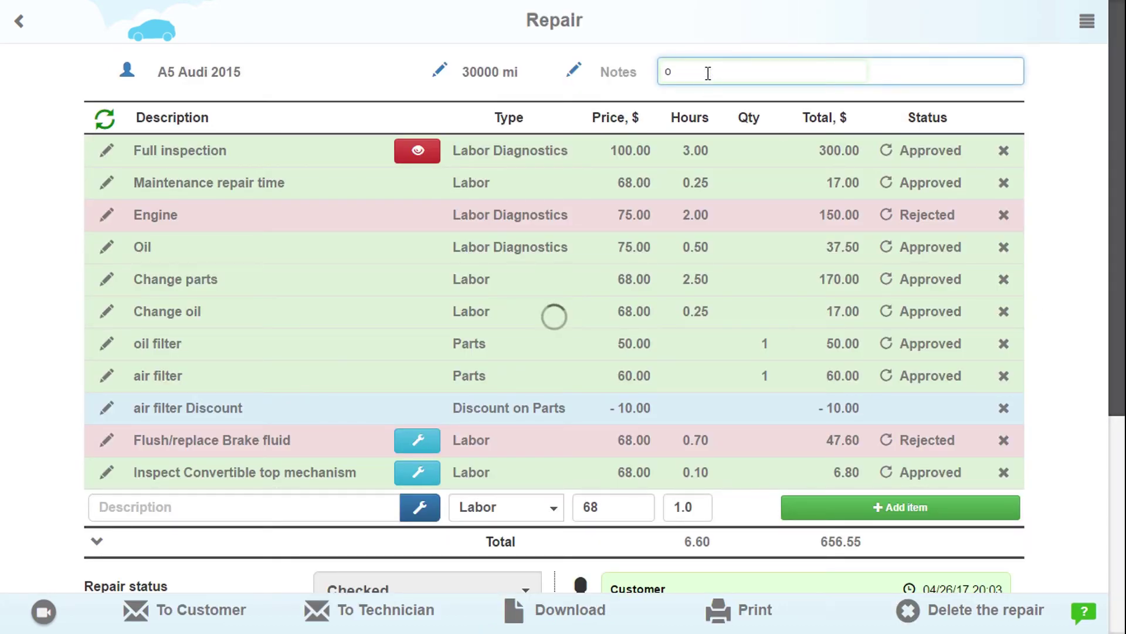
pyautogui.write('i')
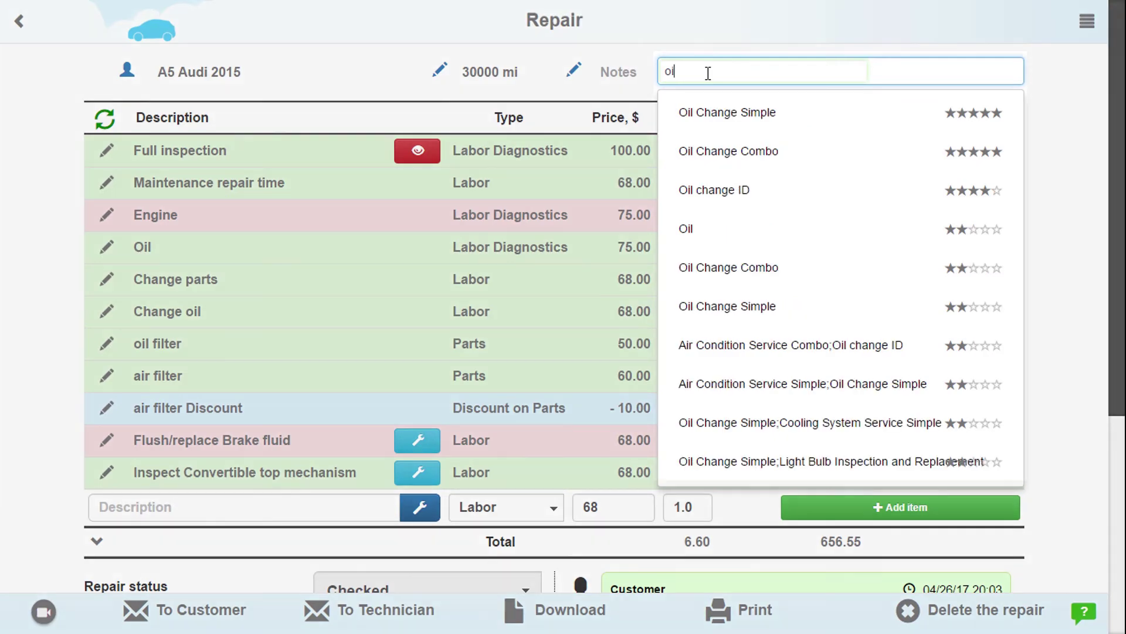
pyautogui.write('l')
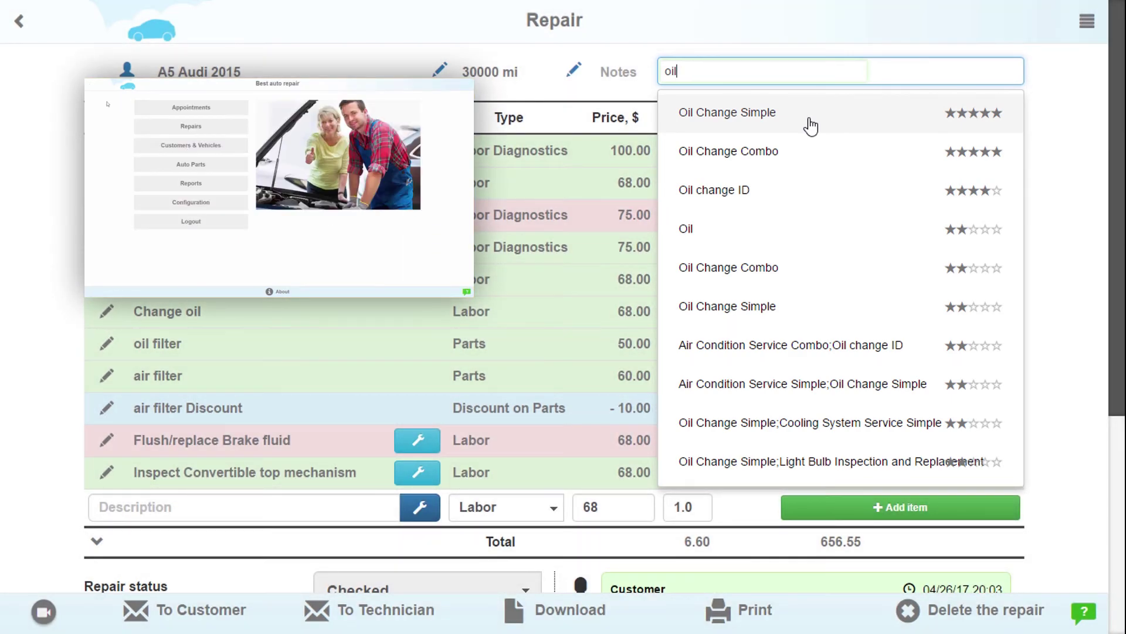
pyautogui.click(1067, 315)
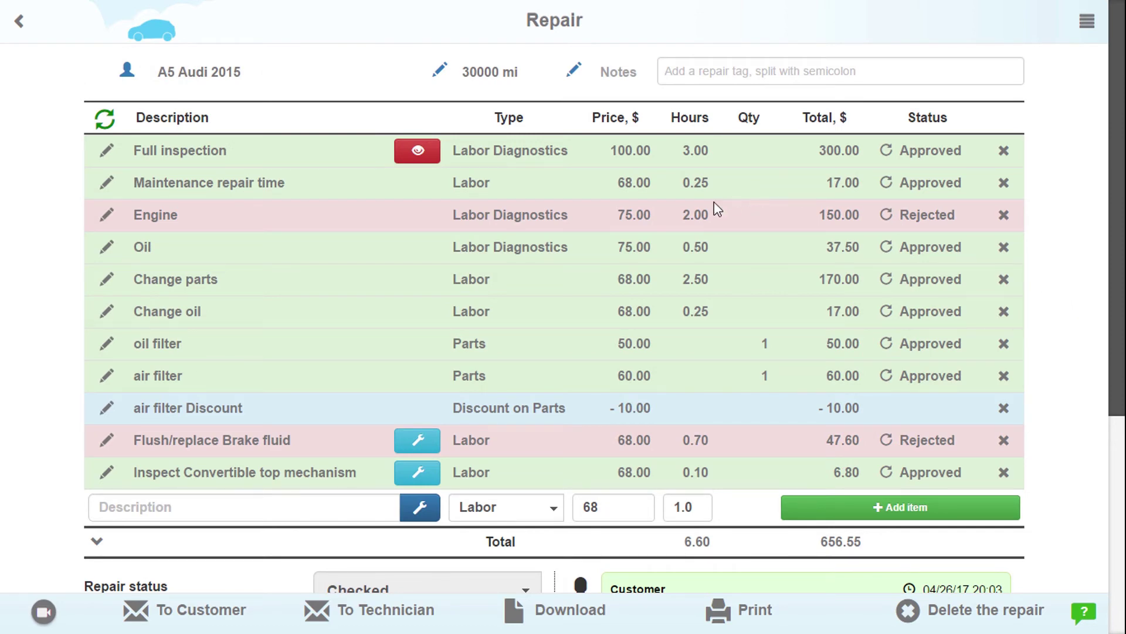
# - Set the repair status to Progress
pyautogui.scroll(-1, 649, 194)
pyautogui.scroll(-1, 650, 194)
pyautogui.scroll(-1, 650, 194)
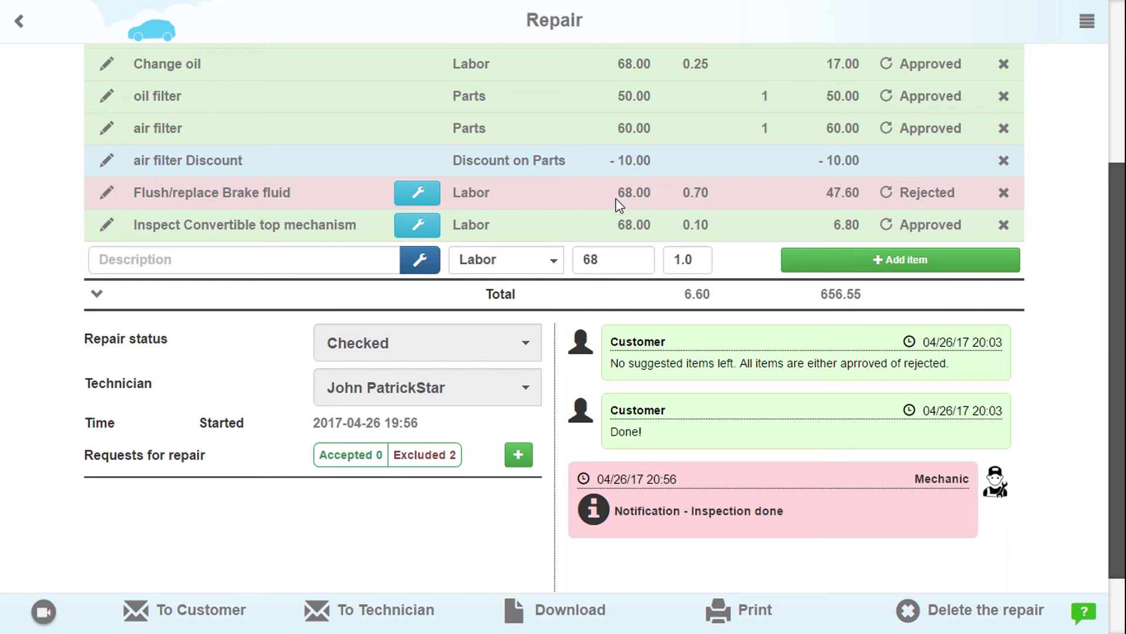
pyautogui.click(514, 342)
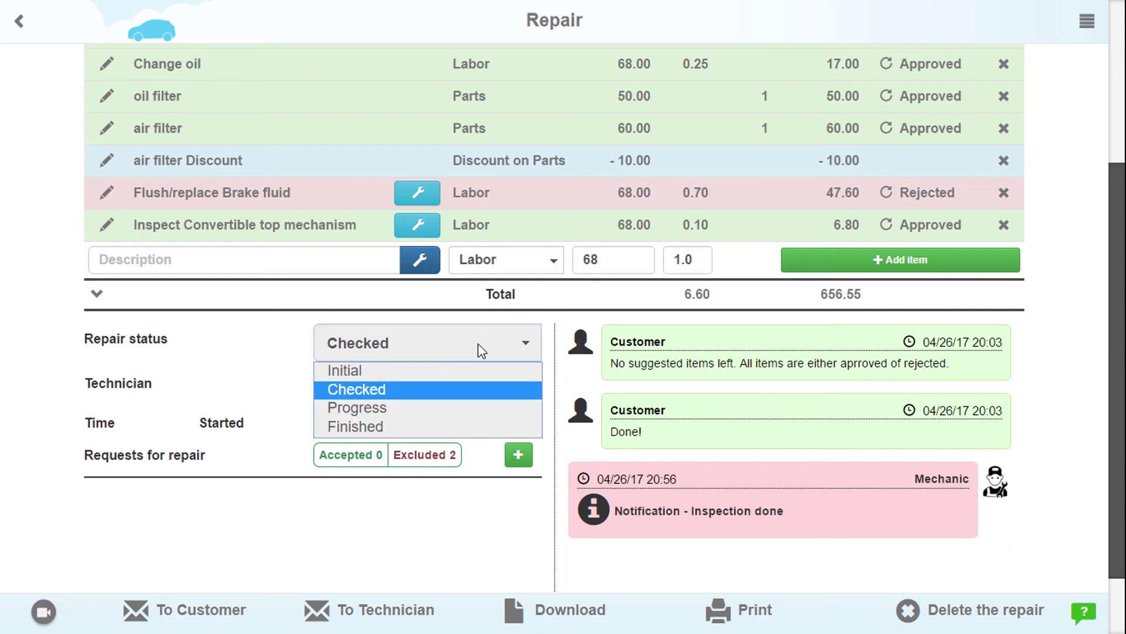
pyautogui.click(457, 405)
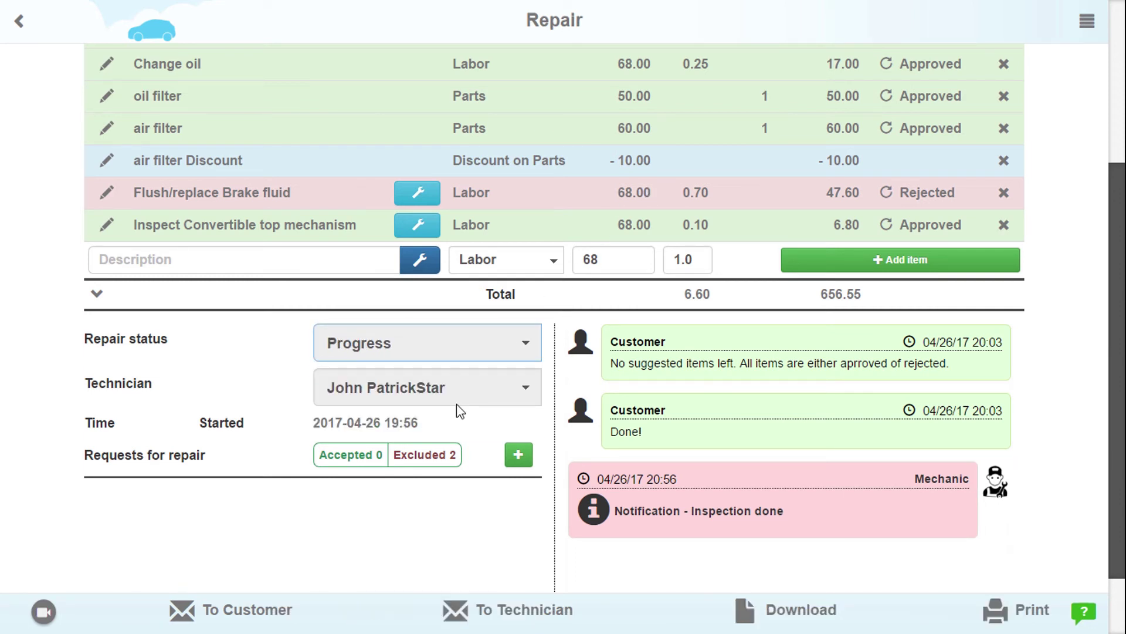
# - Add and accept a 'Defective muffler' request for repair
pyautogui.click(521, 555)
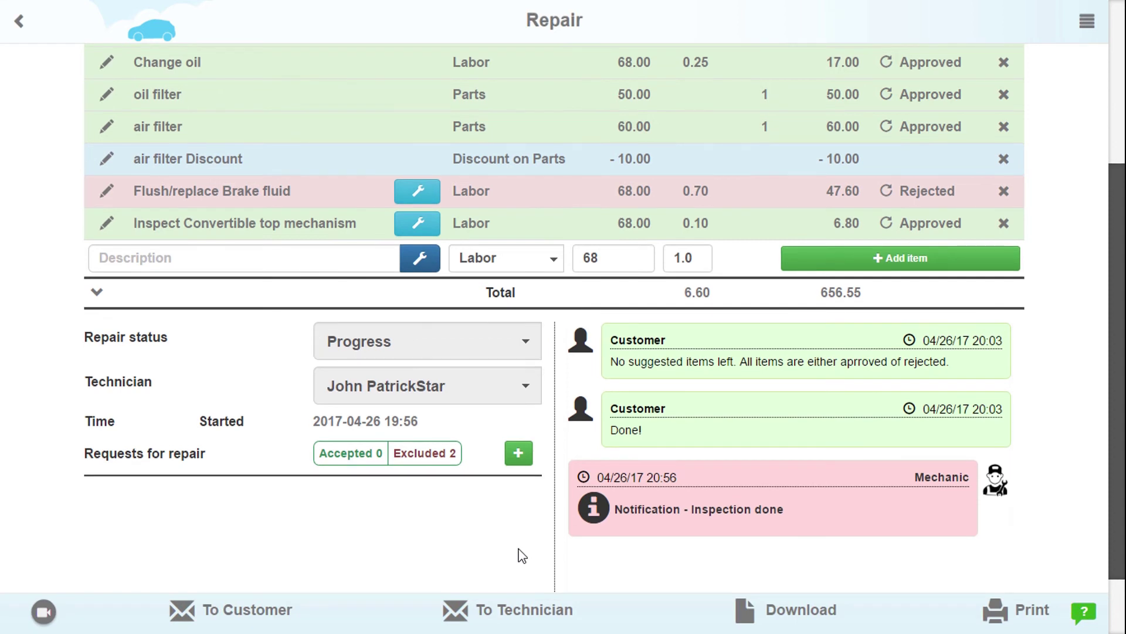
pyautogui.click(518, 455)
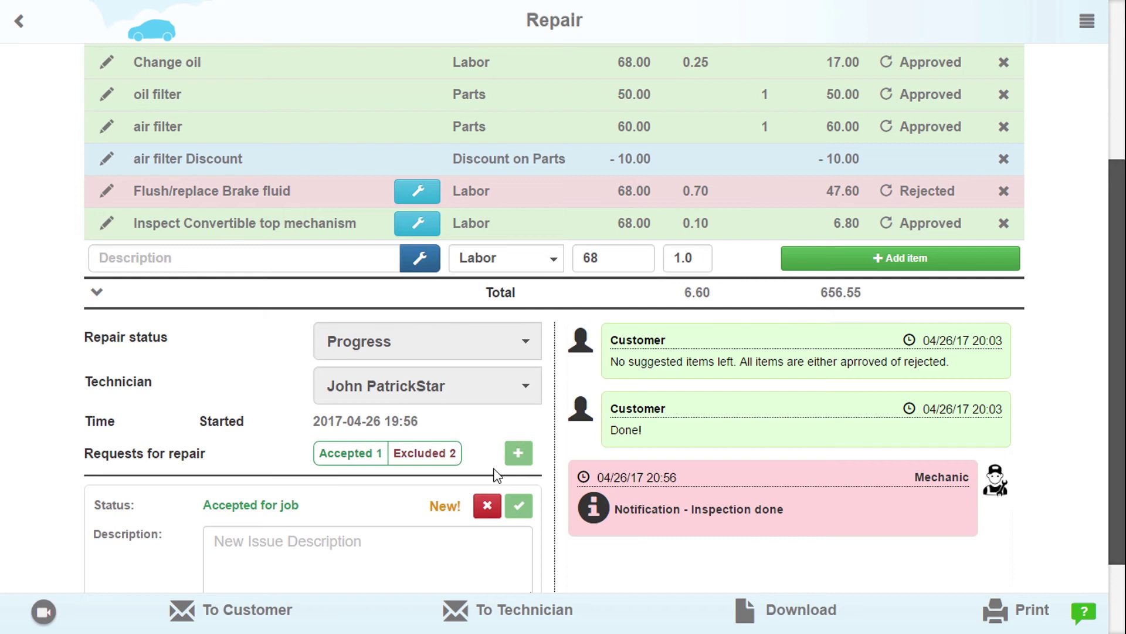
pyautogui.scroll(-2, 331, 516)
pyautogui.click(325, 440)
pyautogui.write('Def')
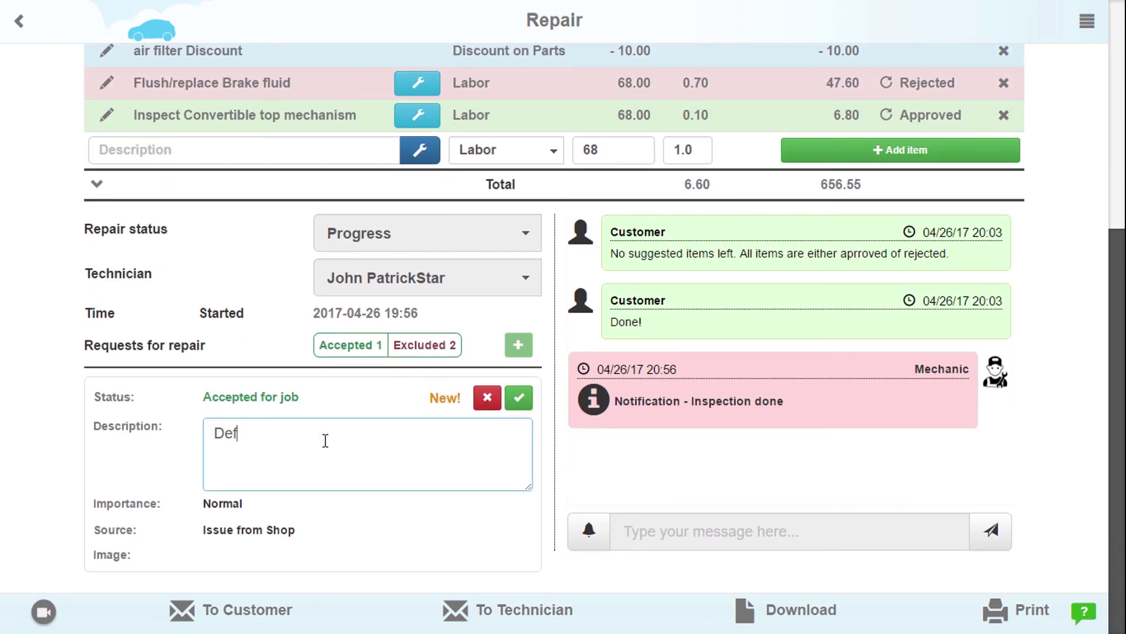
pyautogui.write('ective muffler')
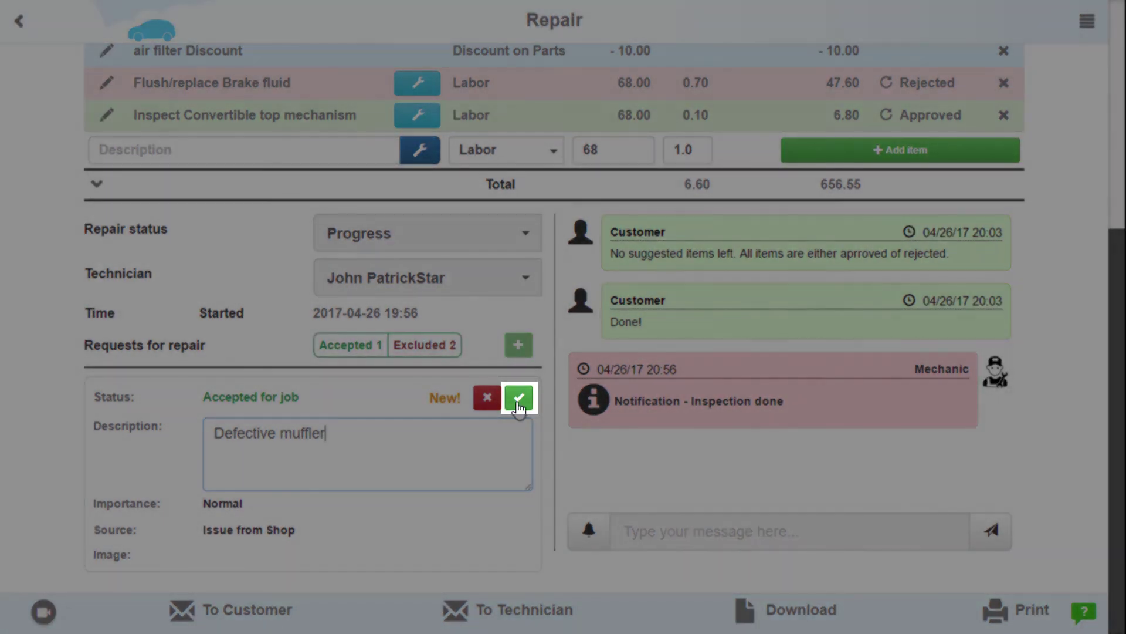
pyautogui.click(519, 398)
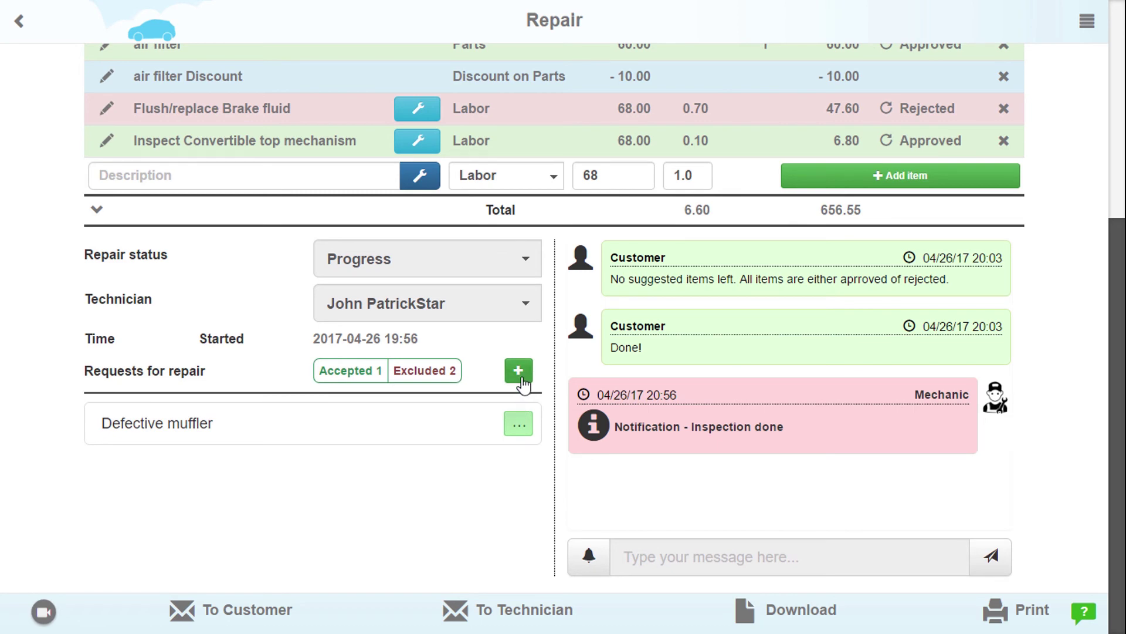
# - Send the customer a 'Defective muffler' chat message
pyautogui.click(659, 561)
pyautogui.write('D')
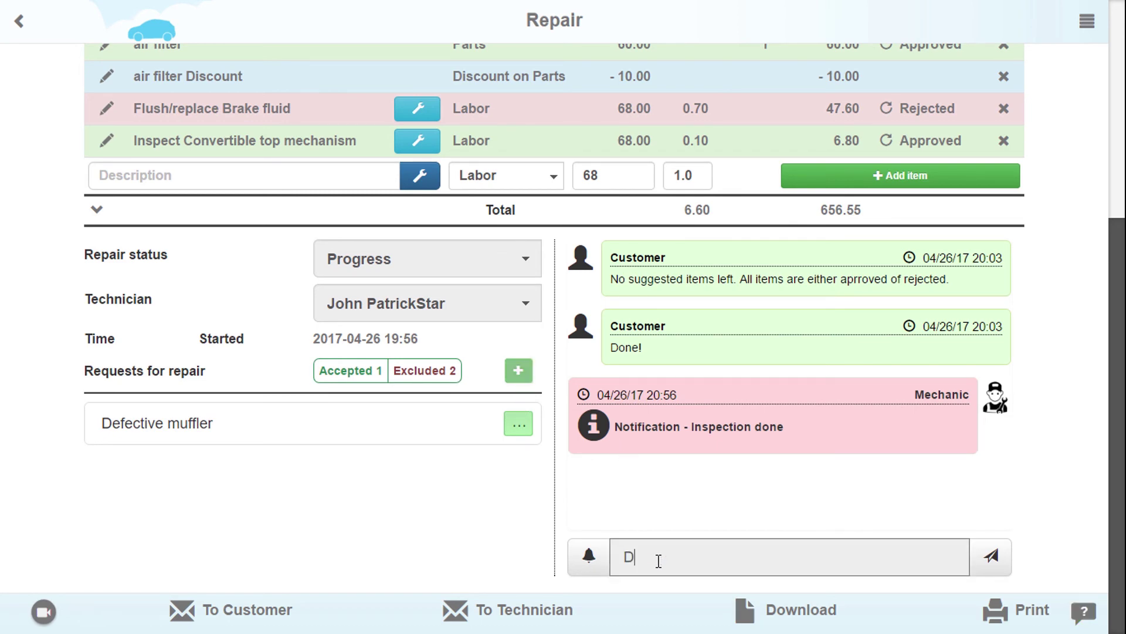
pyautogui.write('efecti')
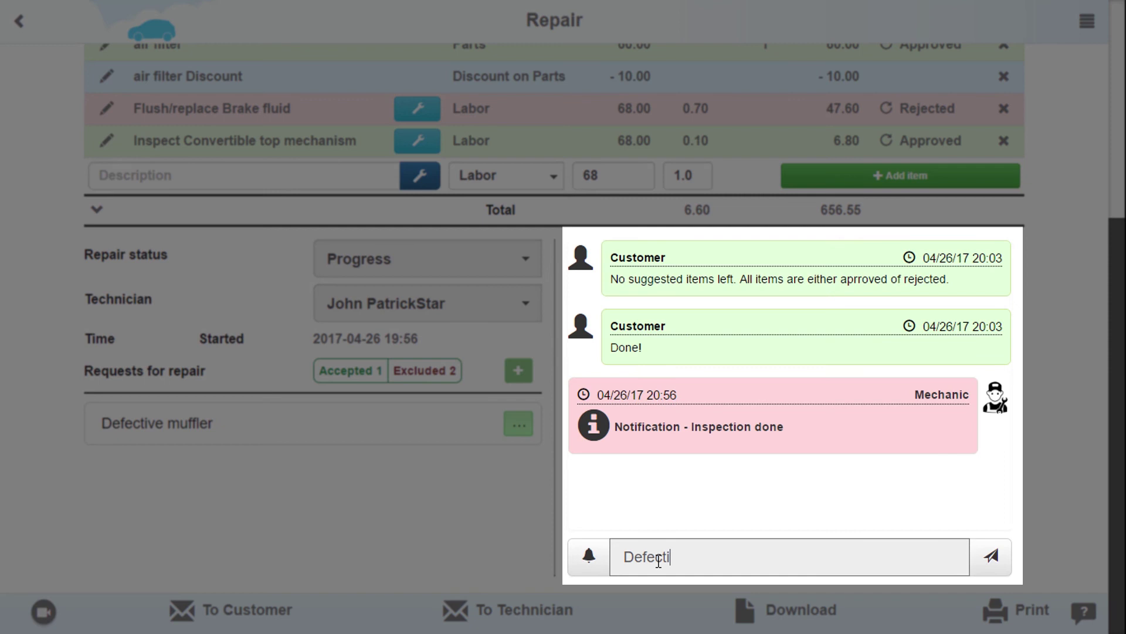
pyautogui.write('ve m')
pyautogui.write('uffler')
pyautogui.press('Return')
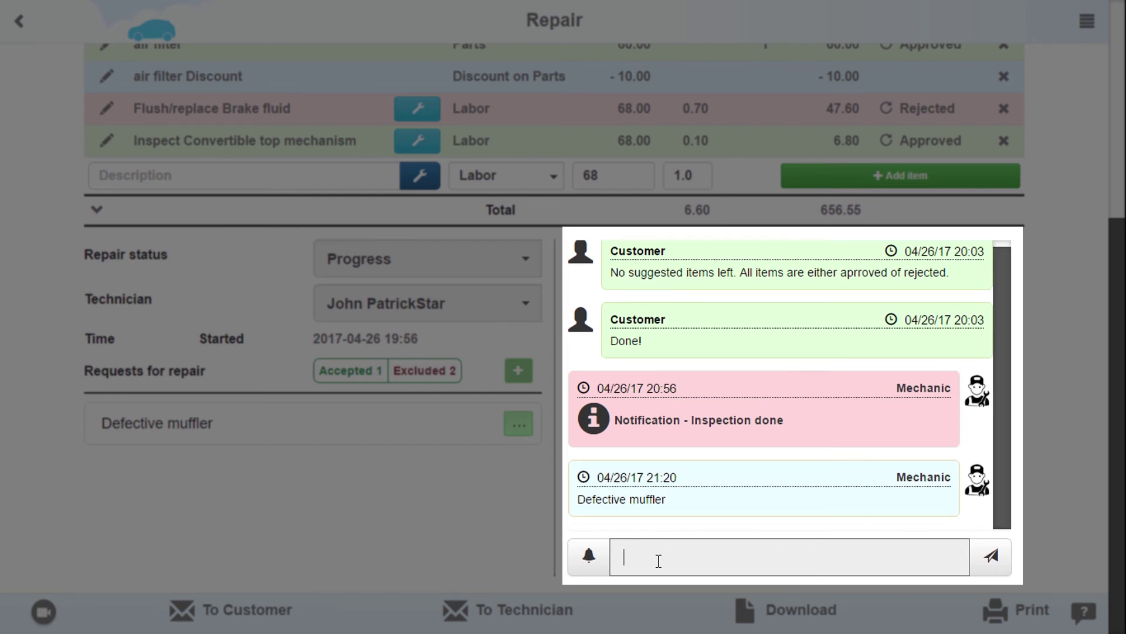
# - Send the customer the 'New suggestion to the current invoice' notification
pyautogui.click(602, 560)
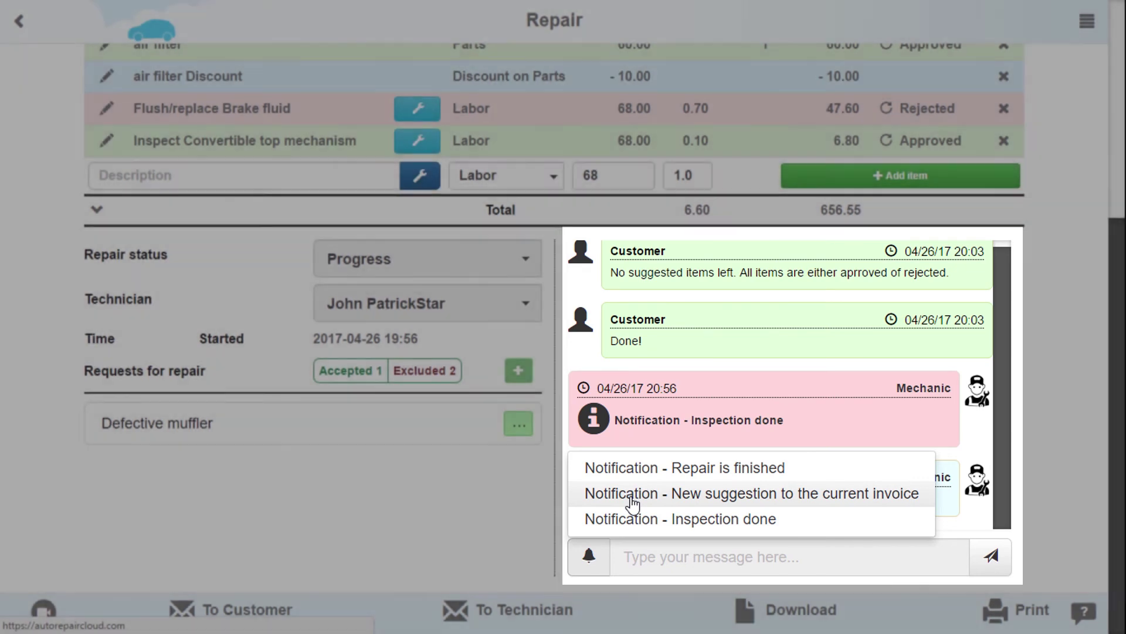
pyautogui.click(632, 496)
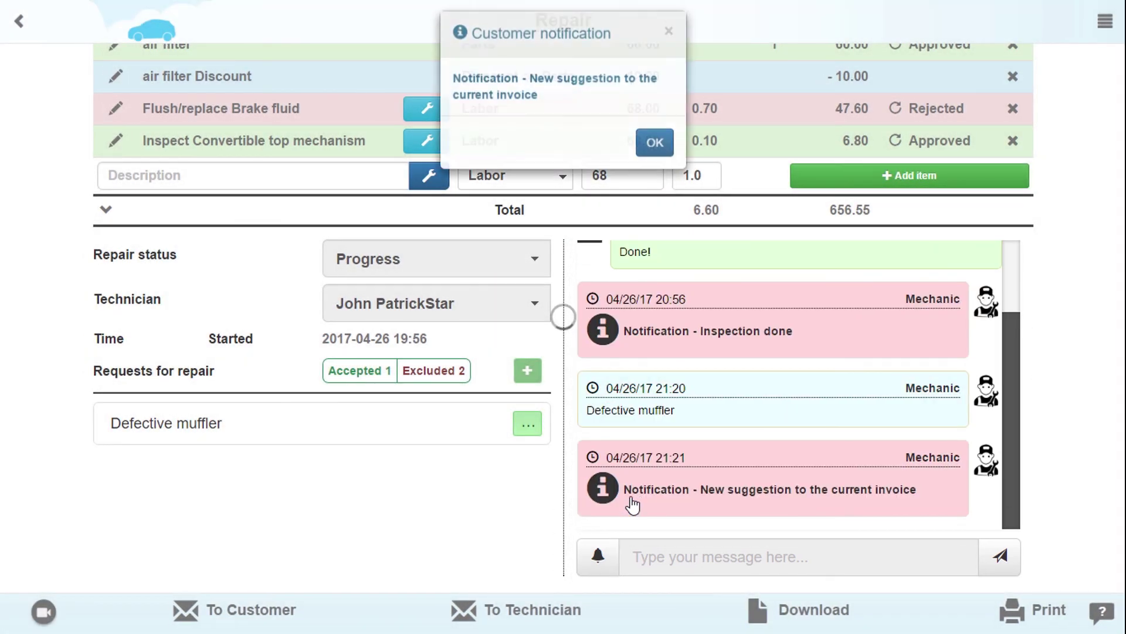
pyautogui.click(655, 157)
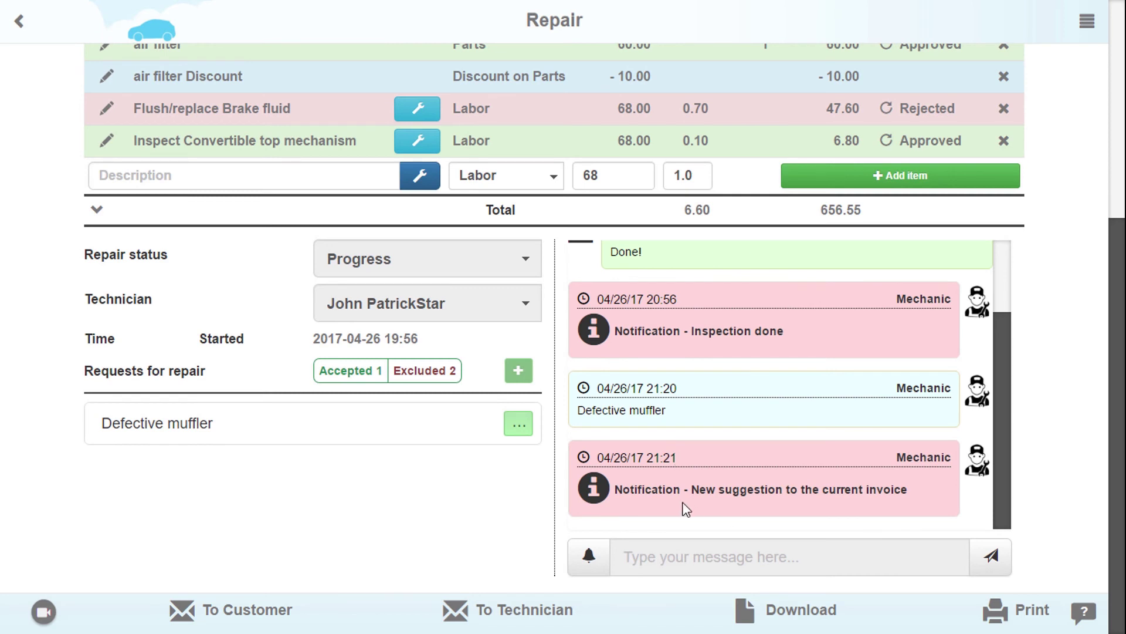
# - Set the repair to Finished, confirm it, and expand the $656.55 total breakdown
pyautogui.click(452, 262)
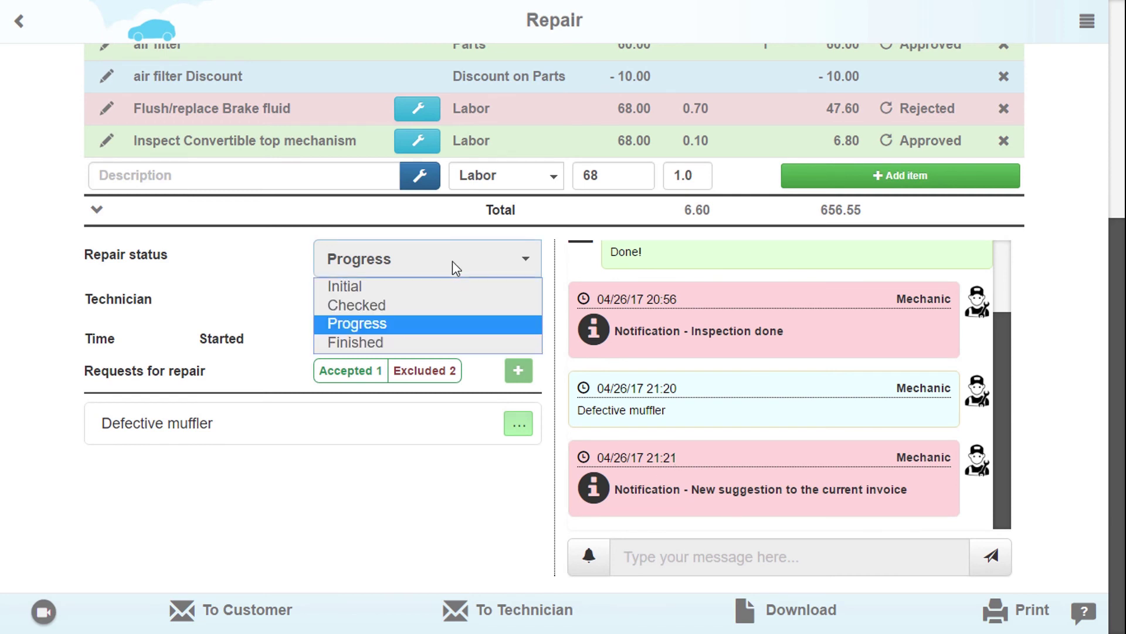
pyautogui.click(403, 341)
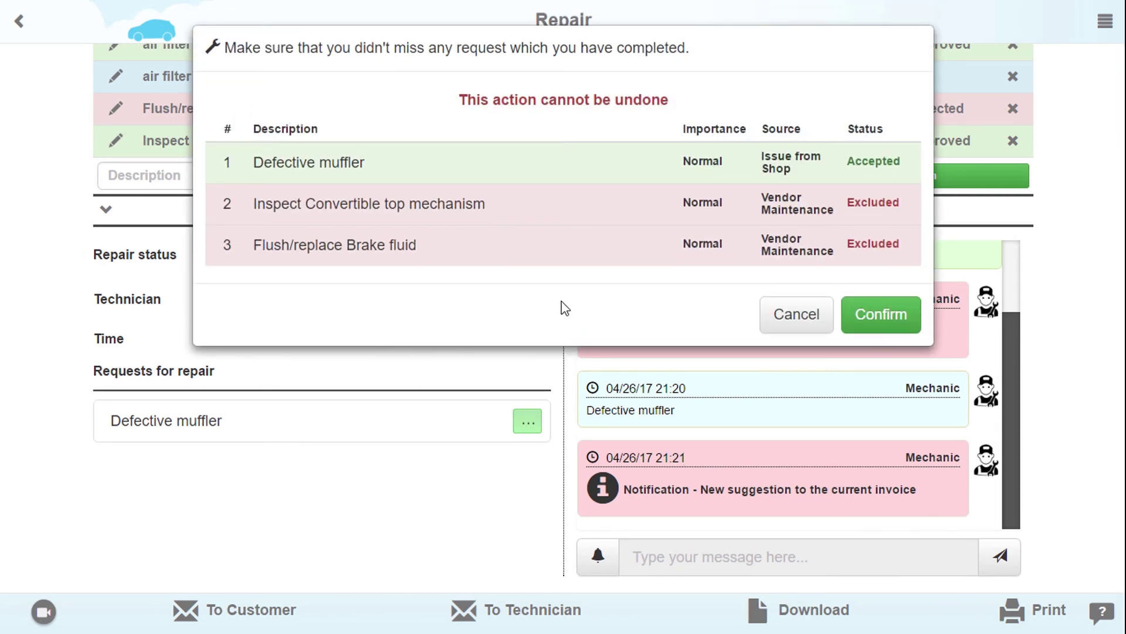
pyautogui.click(867, 327)
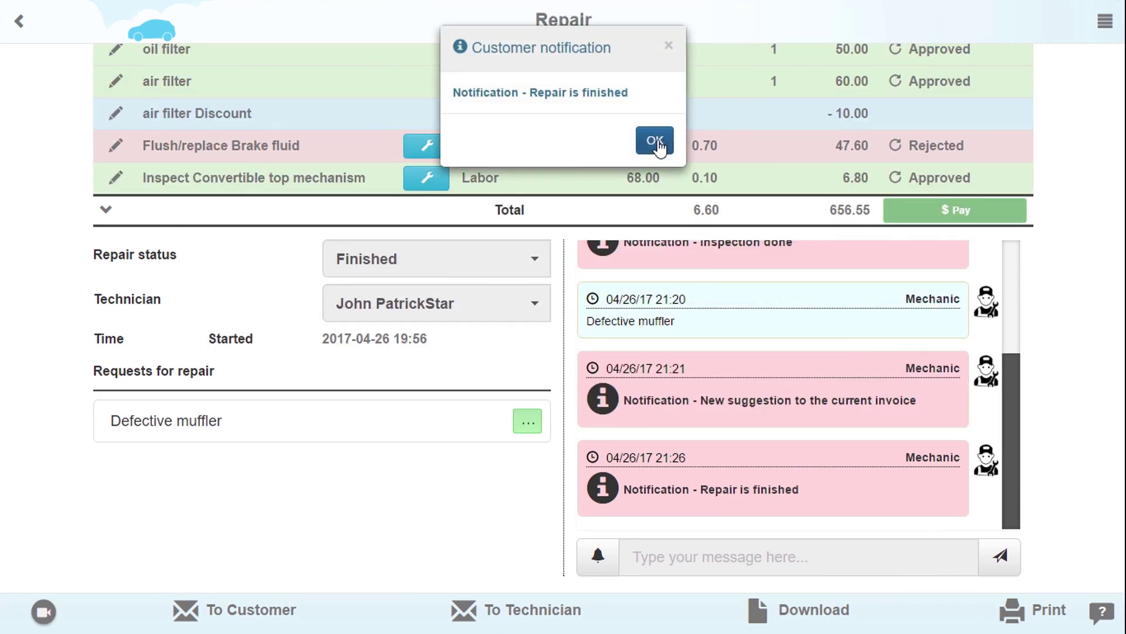
pyautogui.click(656, 143)
pyautogui.scroll(5, 652, 170)
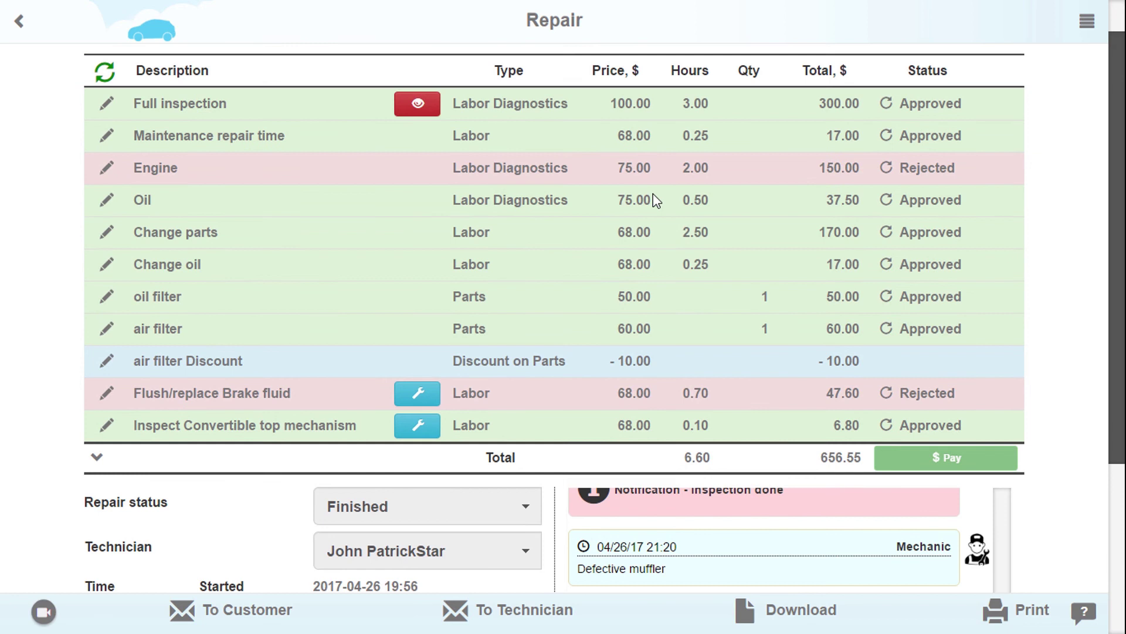
pyautogui.click(772, 464)
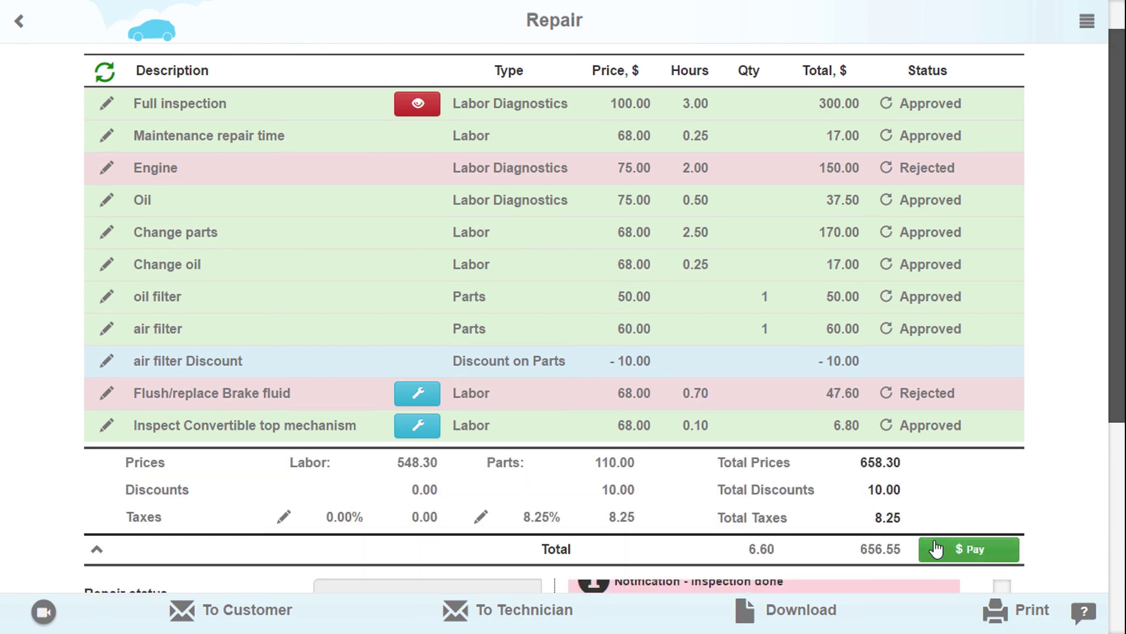